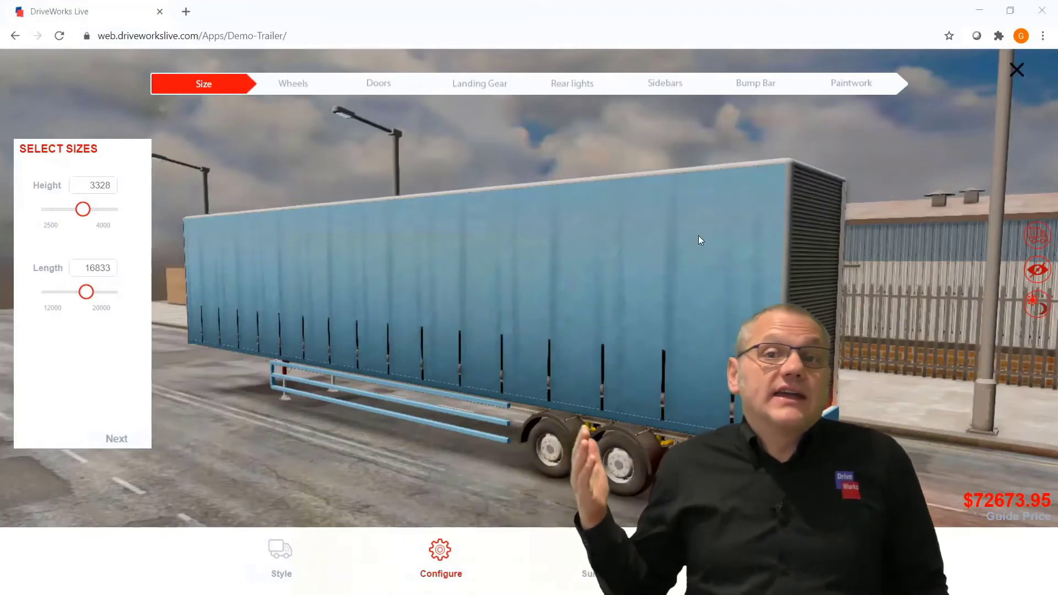
Review the wheel options and fit the trailer with hinged rear doors
left_click_drag(696, 241, 638, 238)
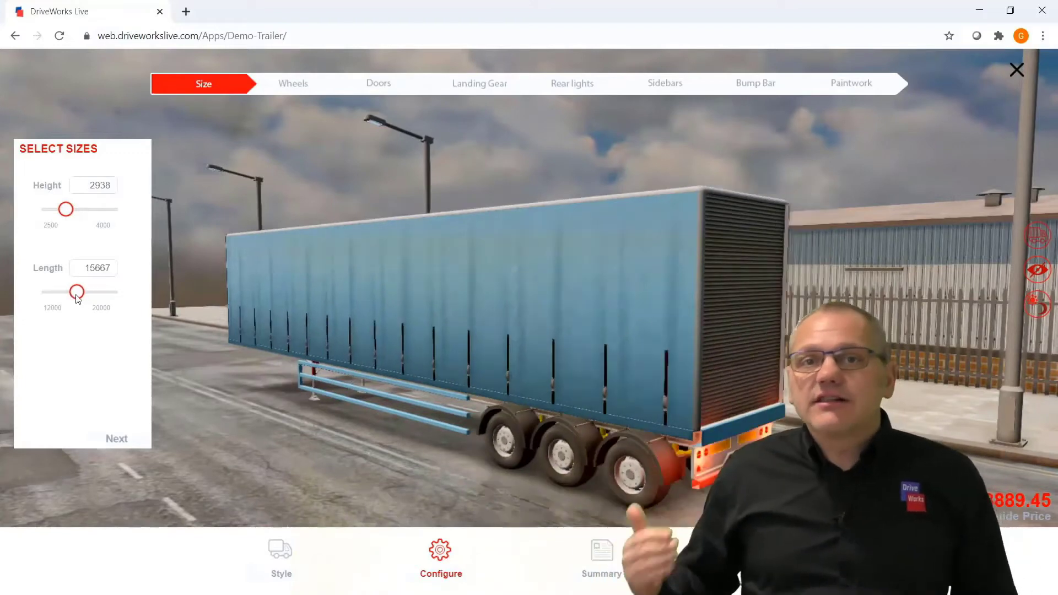
left_click(301, 85)
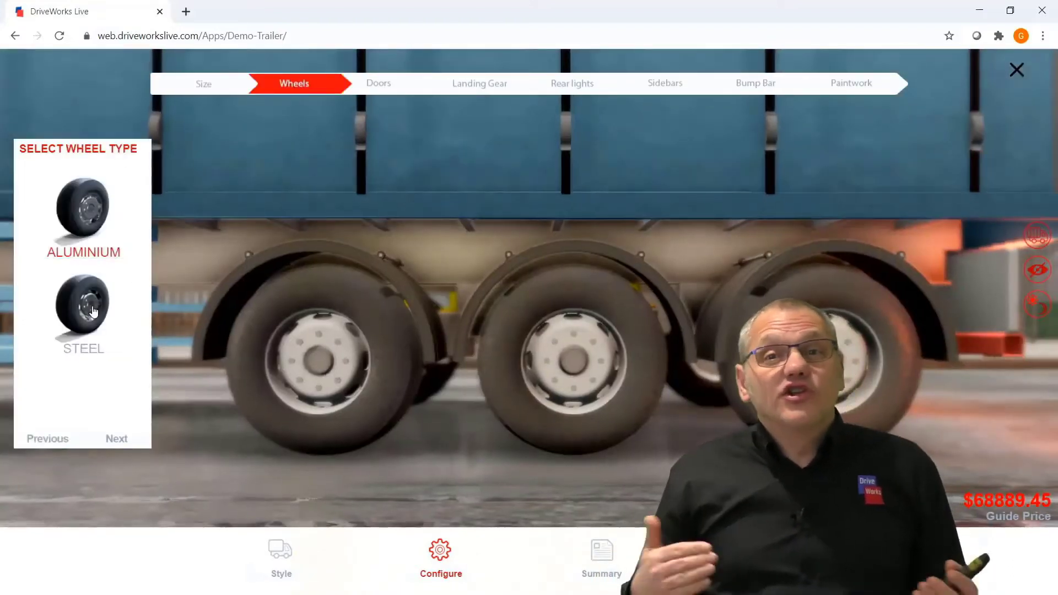
left_click(388, 87)
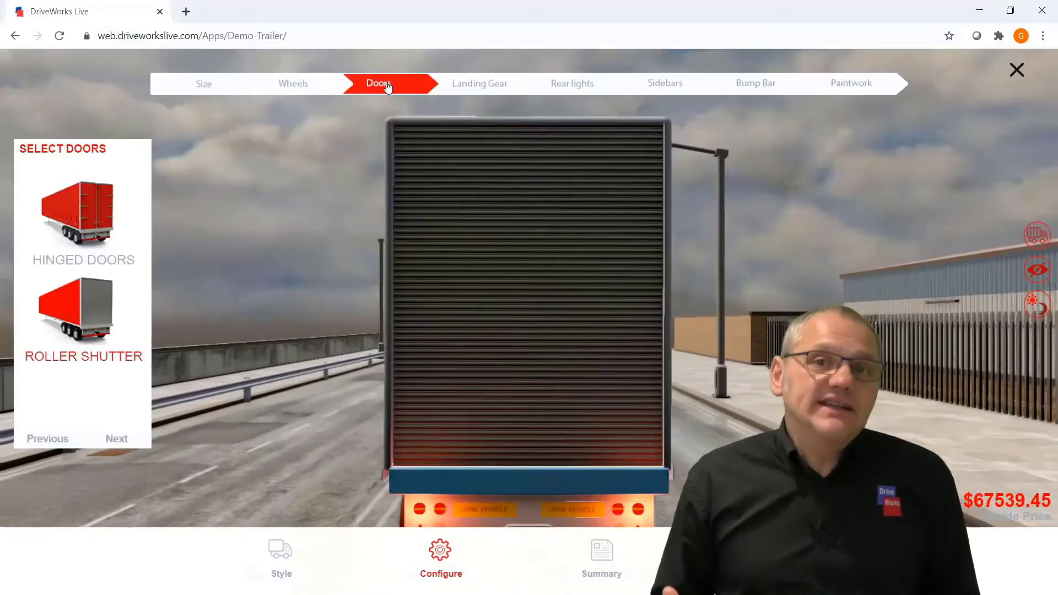
left_click(85, 220)
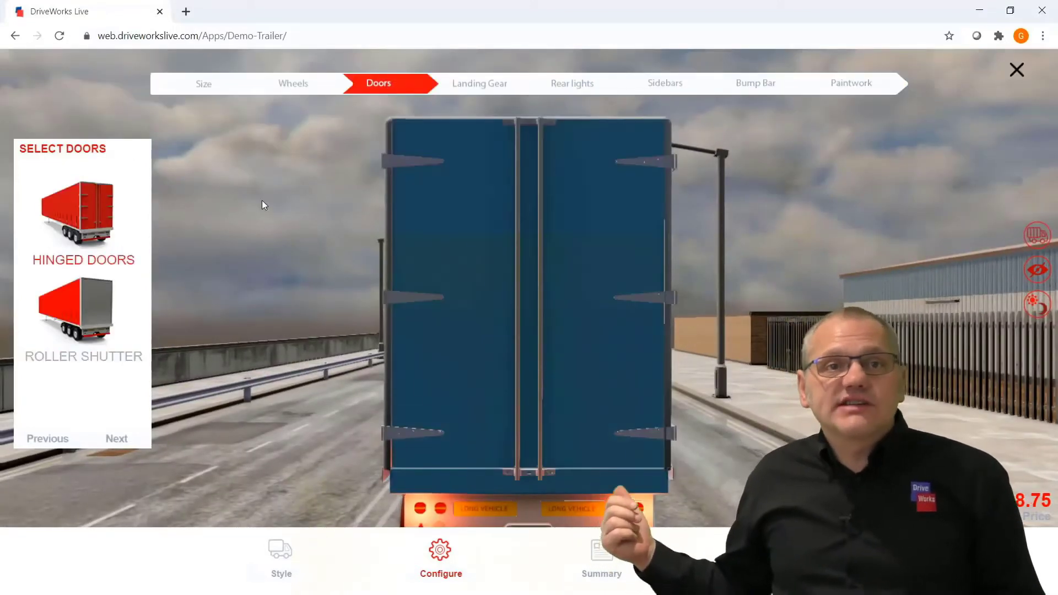
Review the landing gear options and switch the rear lights to TRUCKLITE
left_click(467, 91)
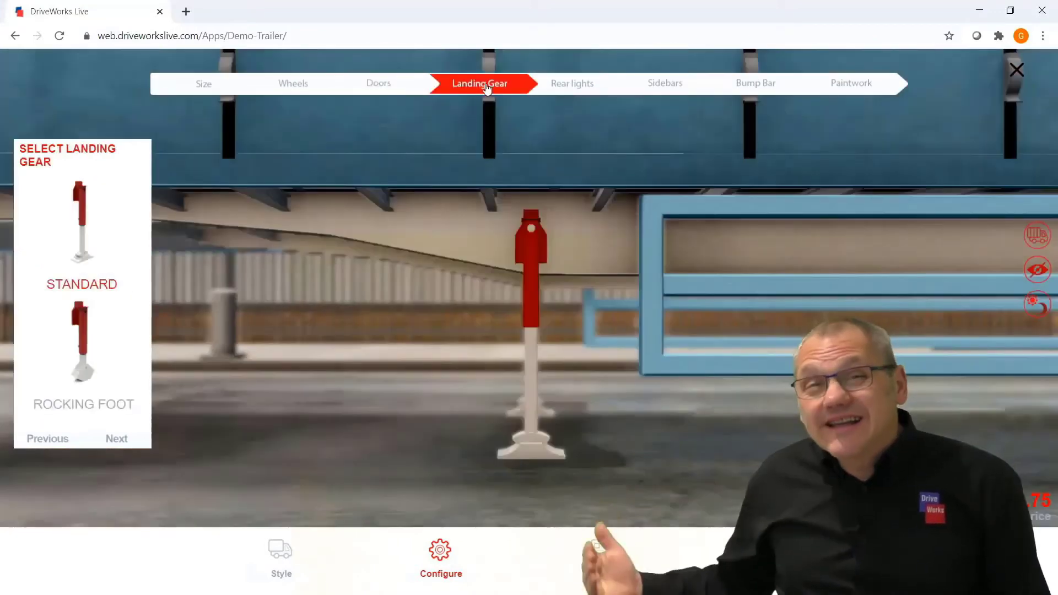
left_click(572, 87)
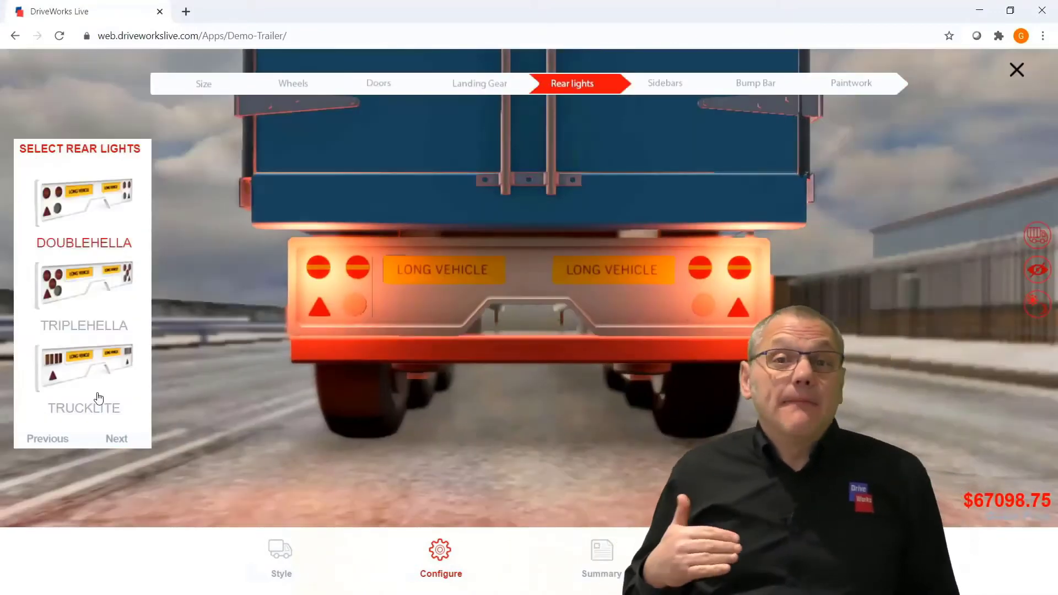
left_click(99, 397)
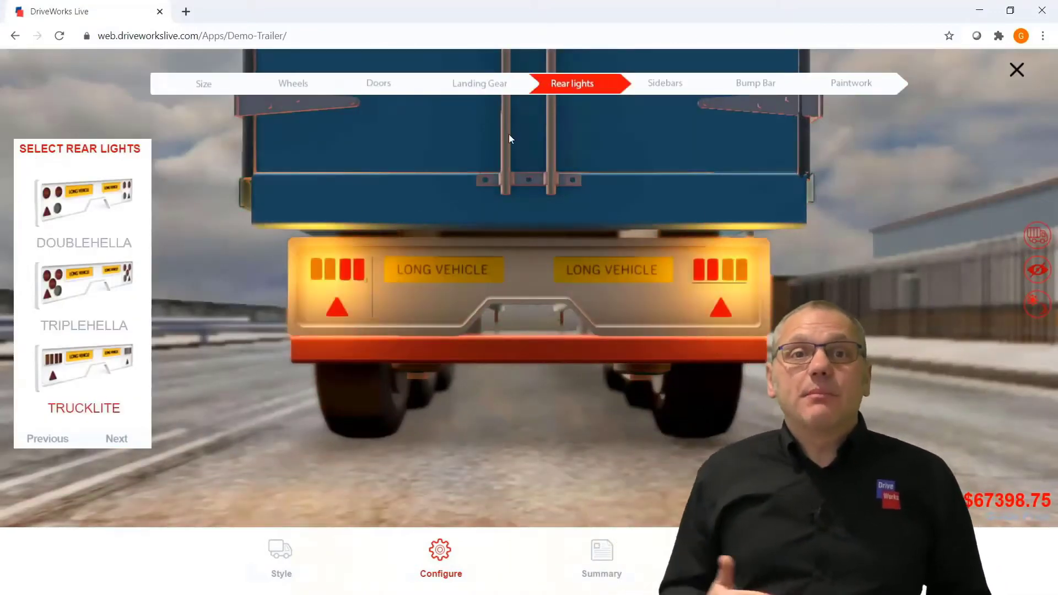
Paint the trailer RED matt, then open and close the side curtain to preview it
left_click(849, 85)
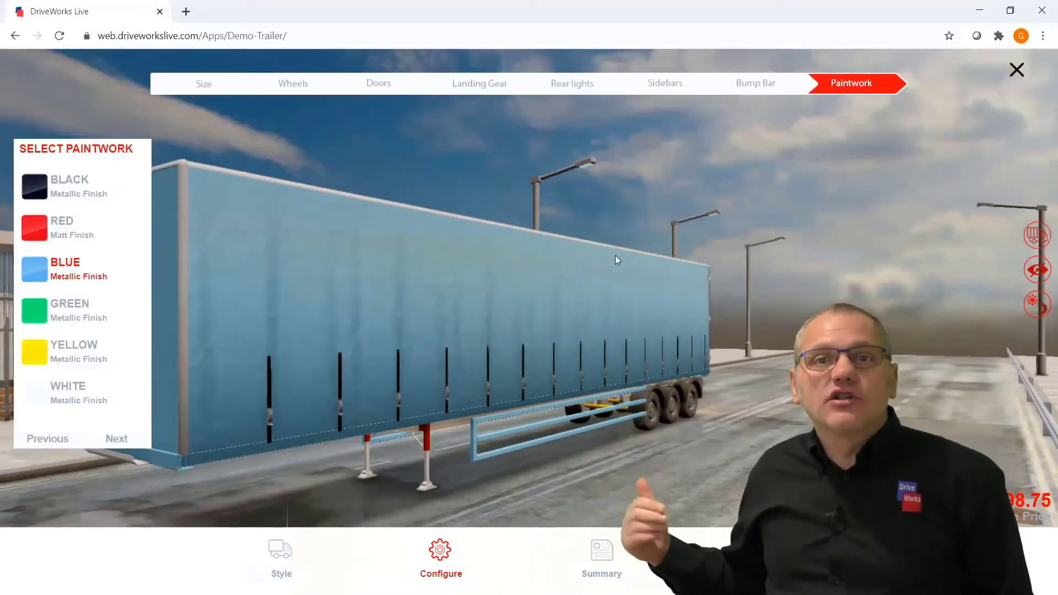
left_click(33, 235)
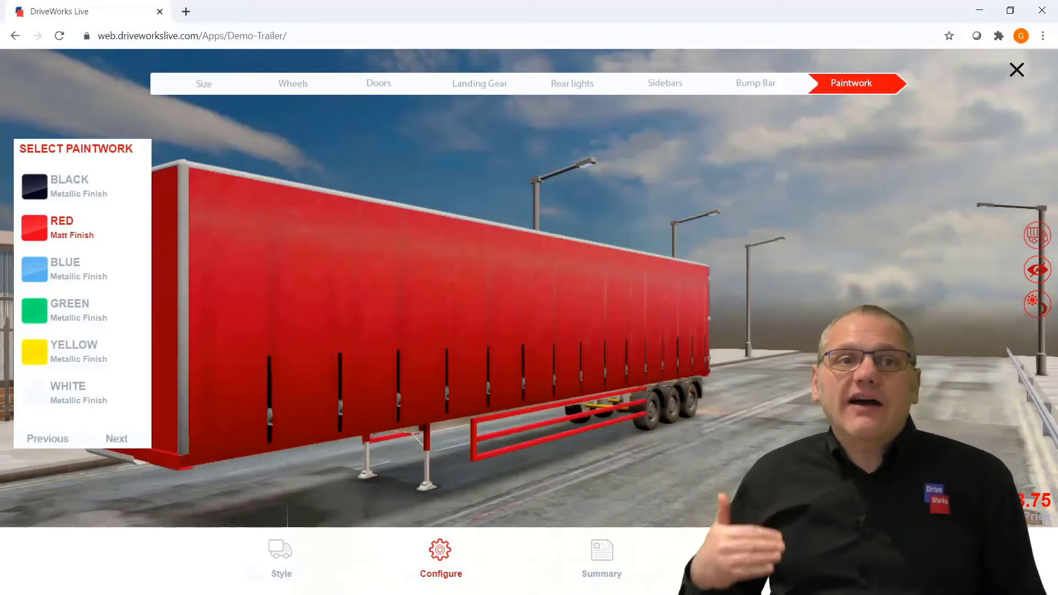
left_click(1039, 235)
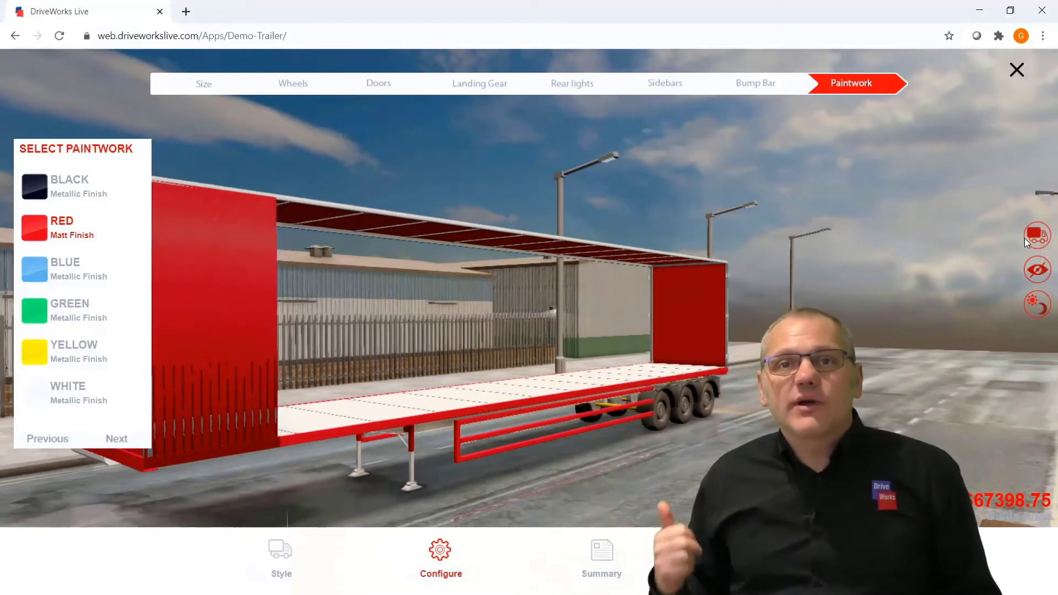
left_click(1036, 237)
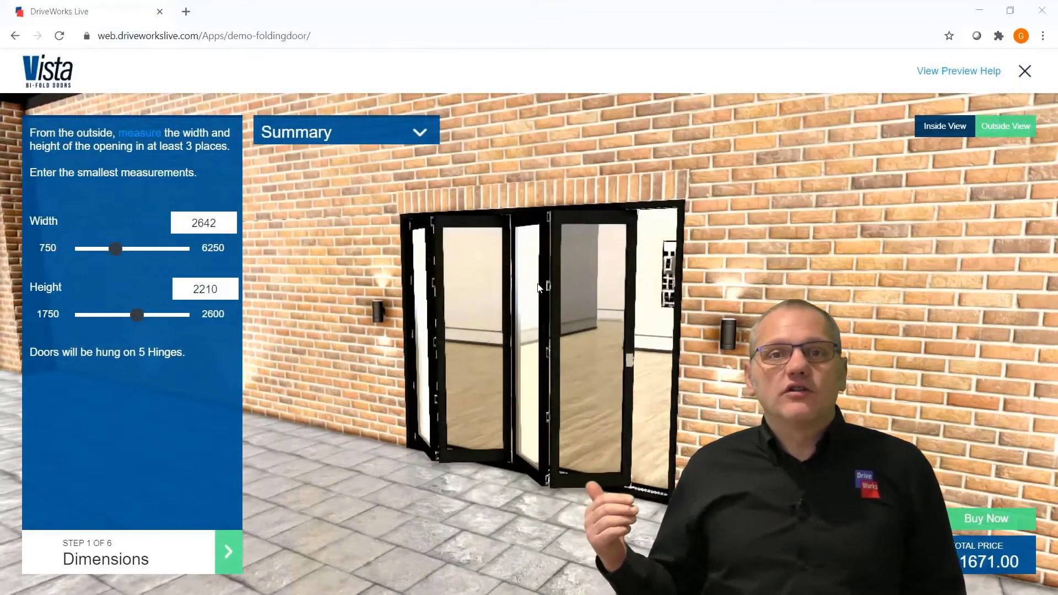
Set the bi-fold door to 4628 wide by 2398 high, then expand and collapse the Summary
left_click_drag(556, 309, 287, 253)
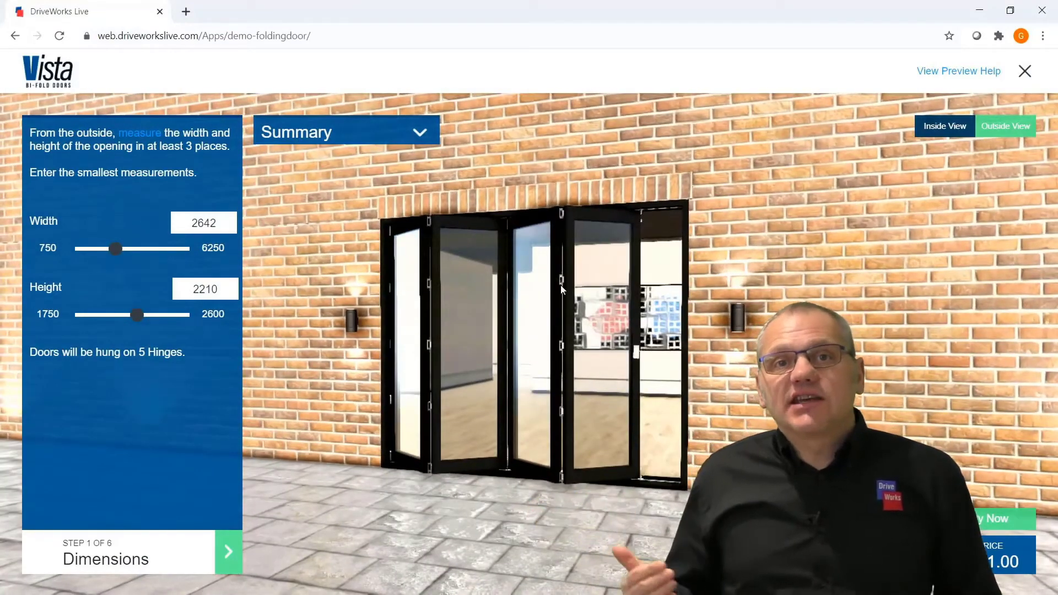
left_click_drag(559, 289, 522, 292)
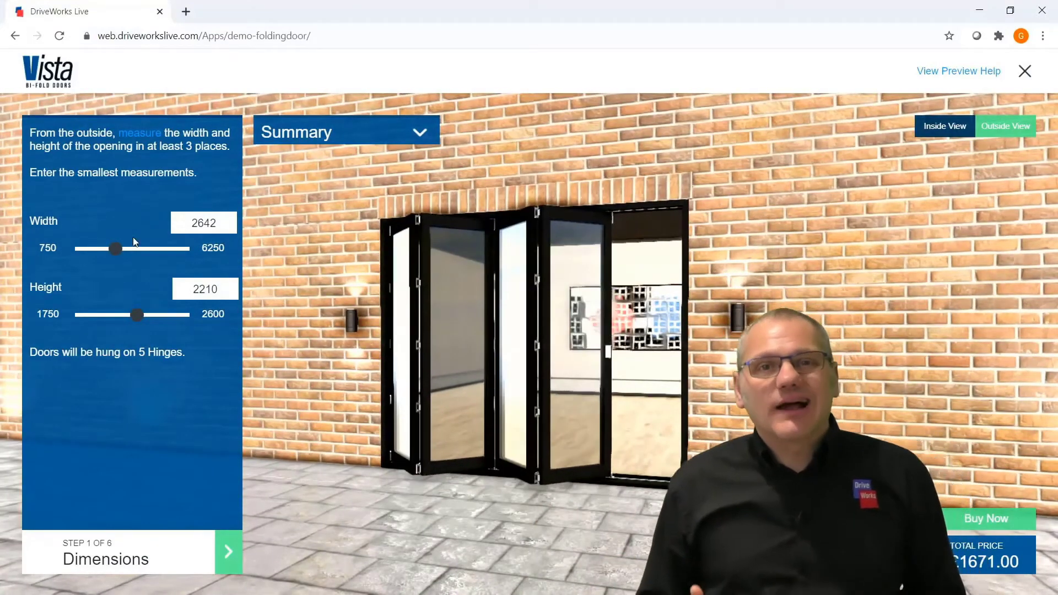
left_click_drag(116, 249, 154, 249)
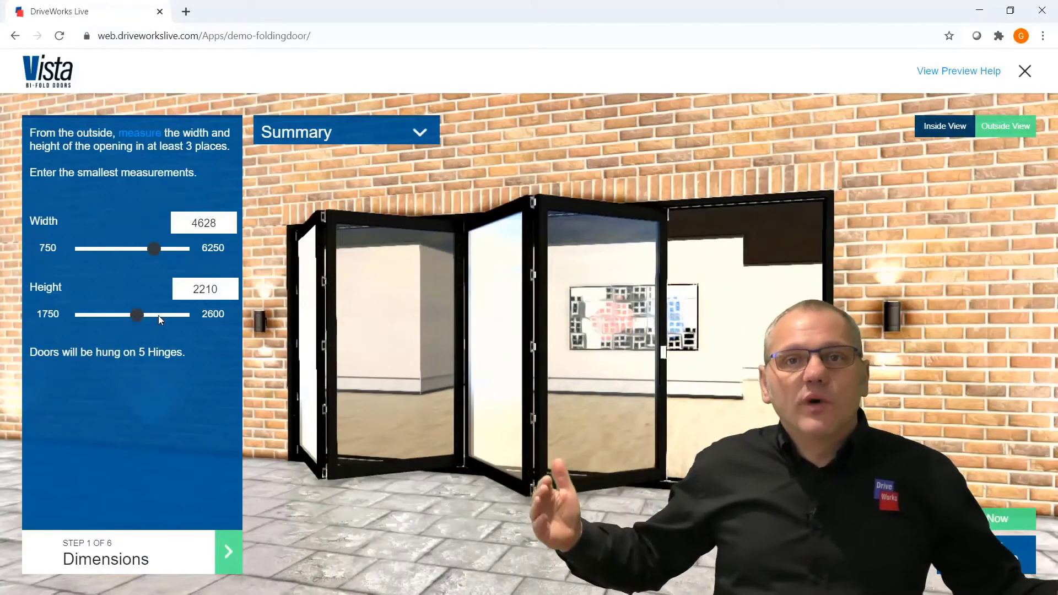
left_click(159, 315)
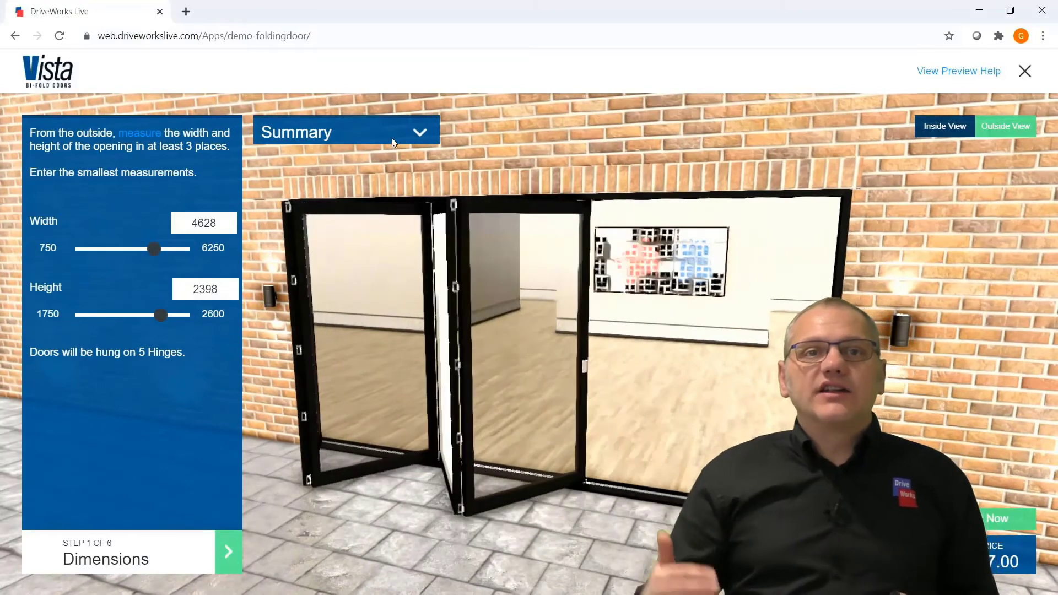
left_click(420, 136)
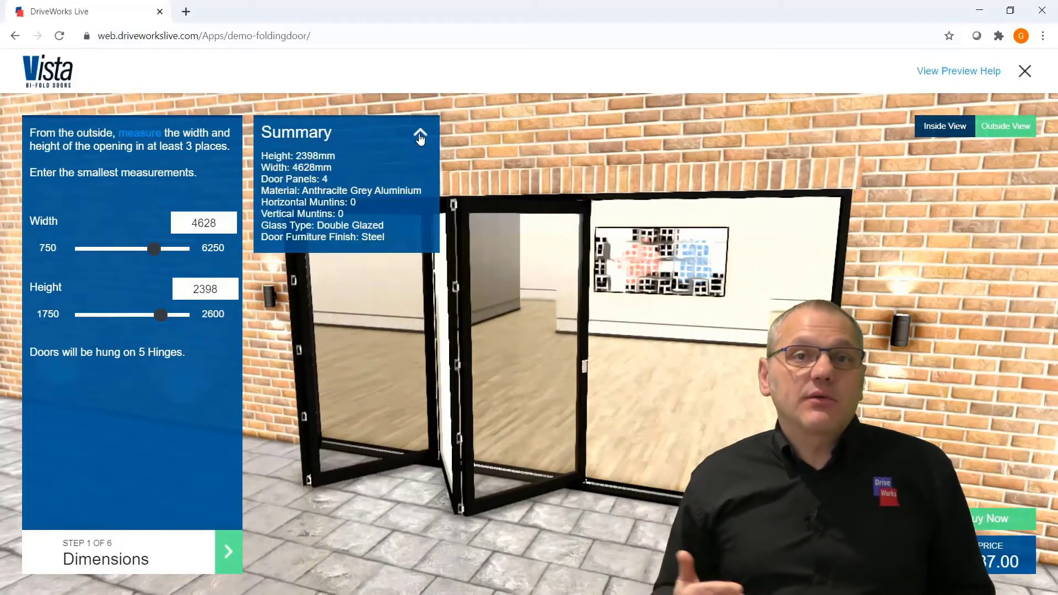
left_click(420, 136)
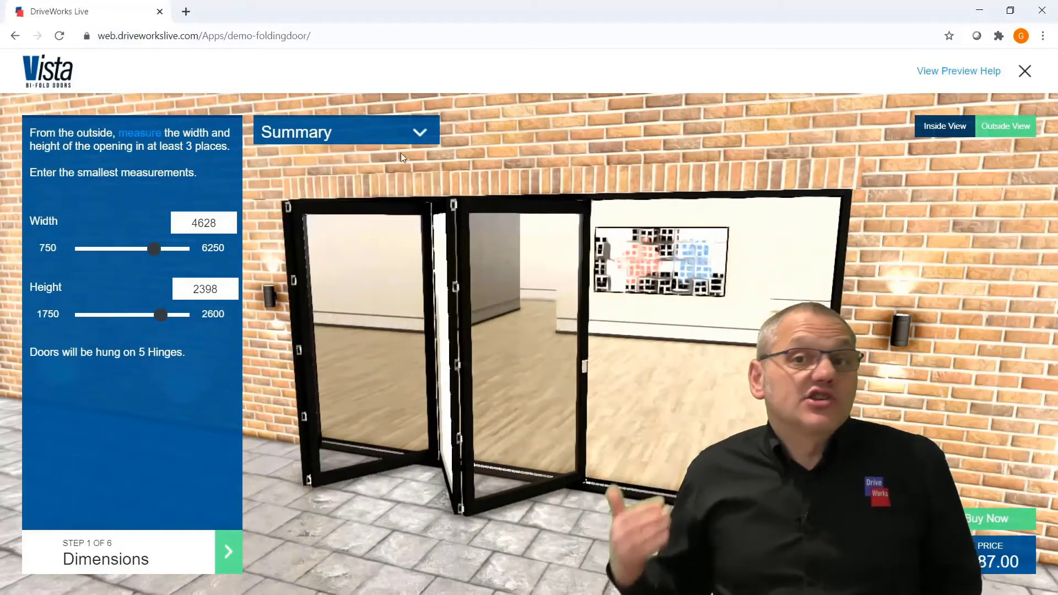
Make the doors and frame Cedar and give the windows two horizontal muntins and one vertical
left_click(225, 550)
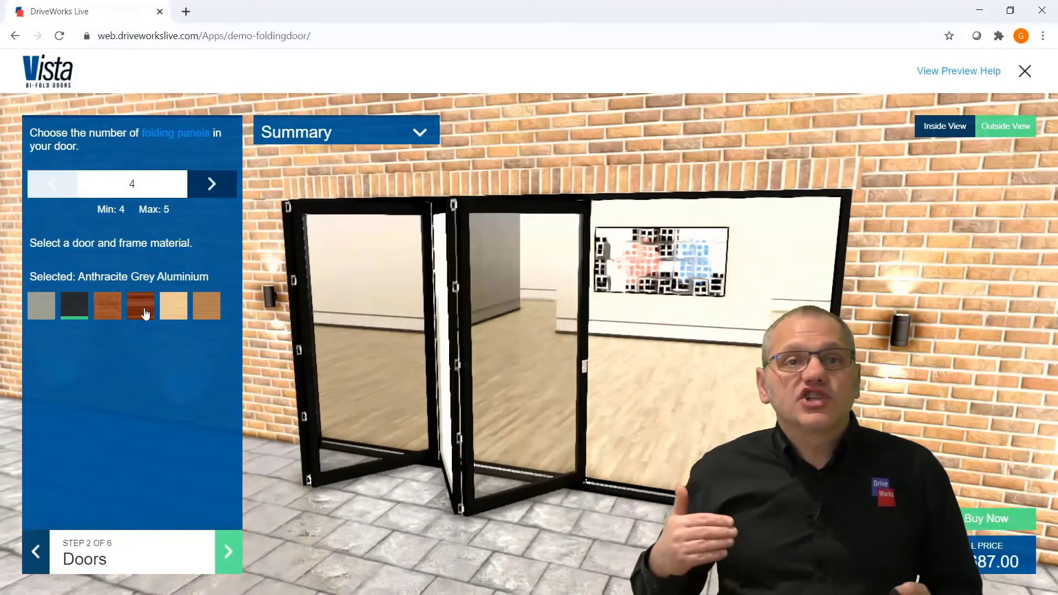
left_click(112, 308)
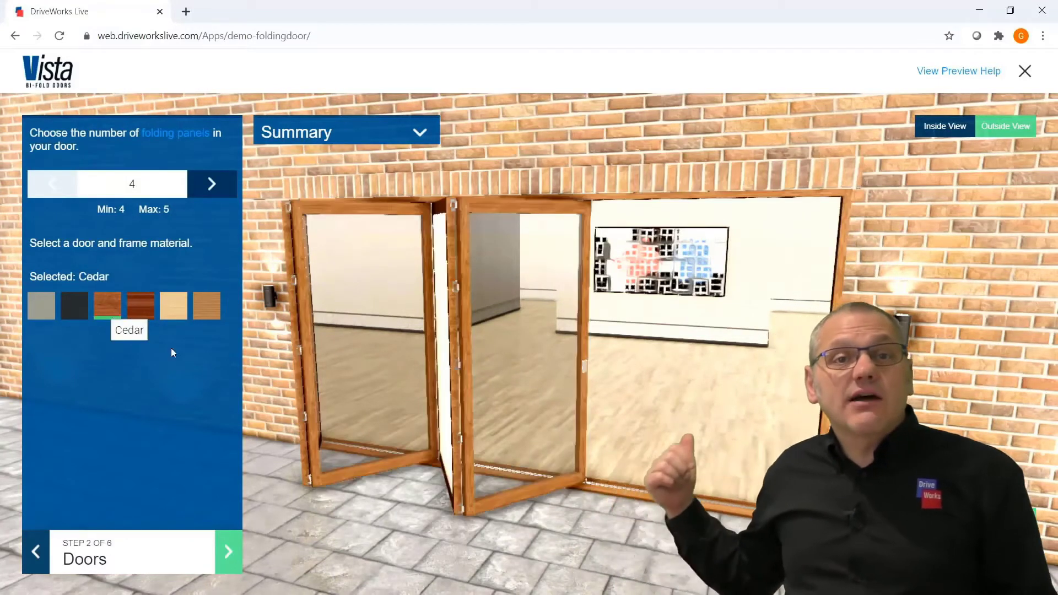
left_click(238, 561)
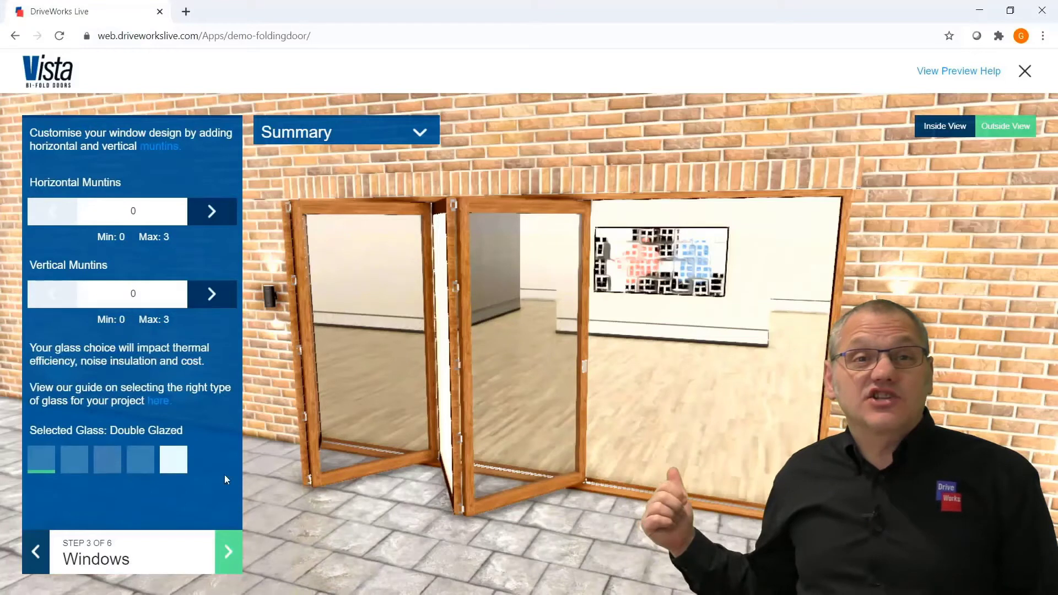
left_click(219, 214)
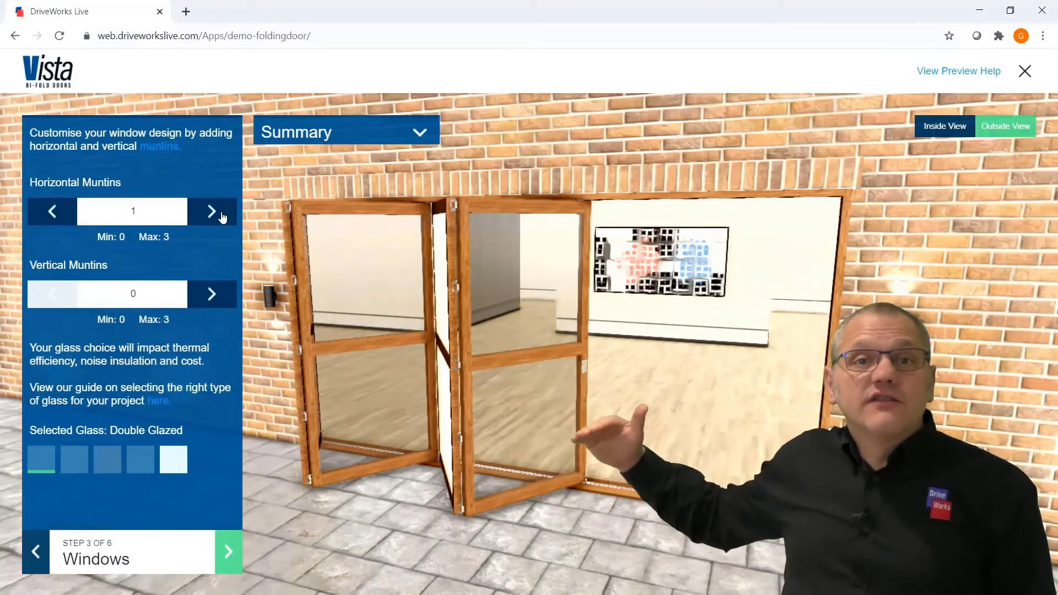
left_click(220, 215)
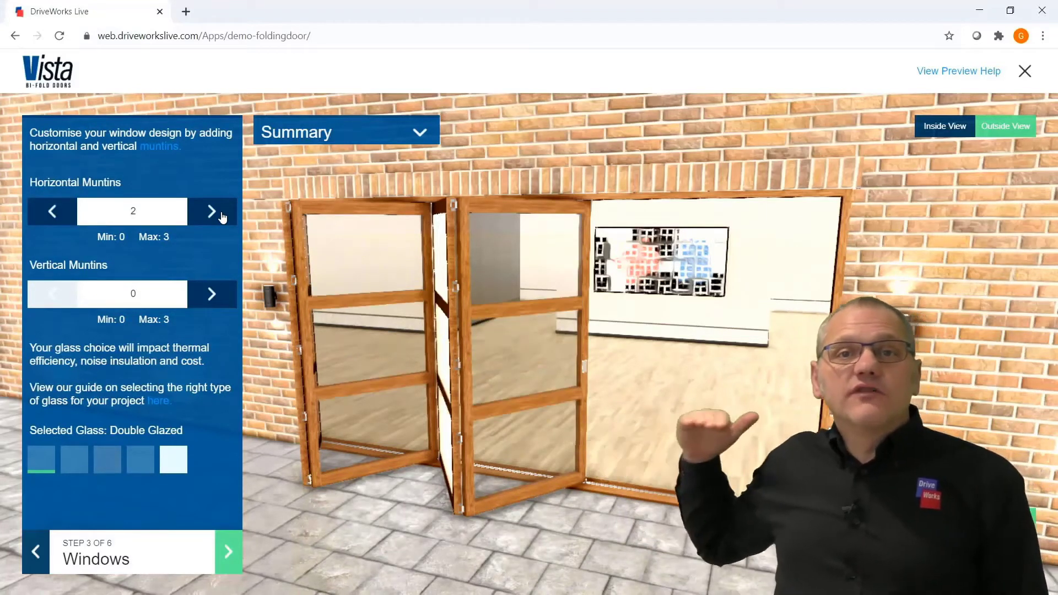
left_click(212, 293)
View the doors from inside the room and fold them open
left_click_drag(537, 397, 749, 392)
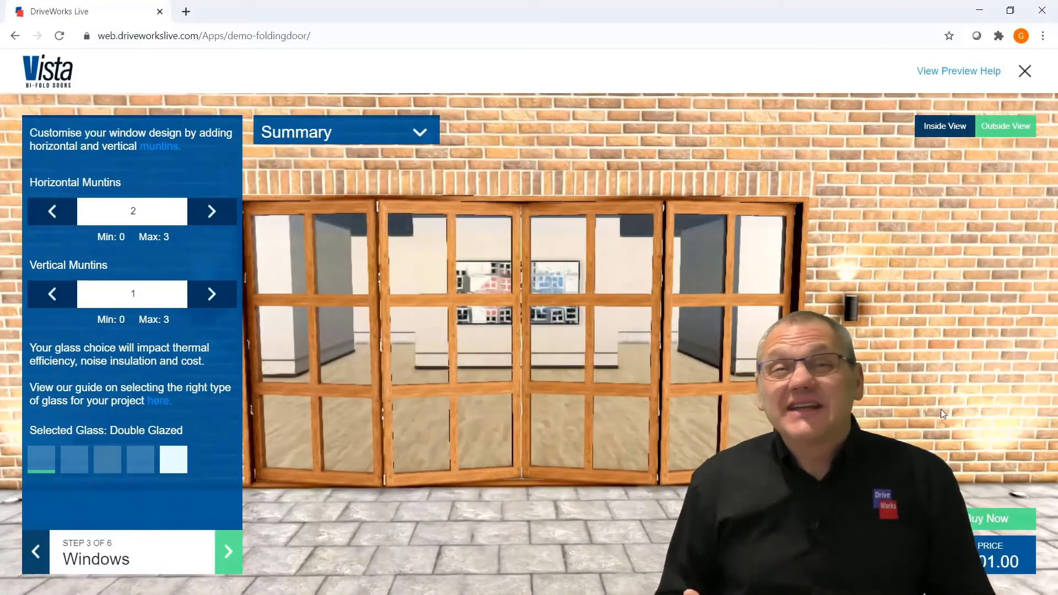
left_click(1009, 130)
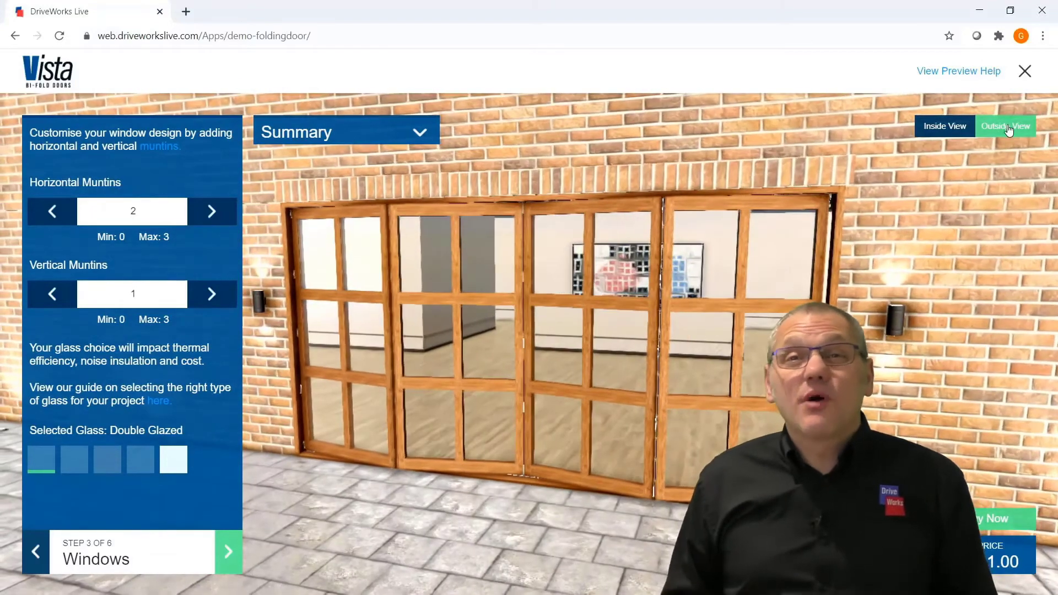
left_click(946, 127)
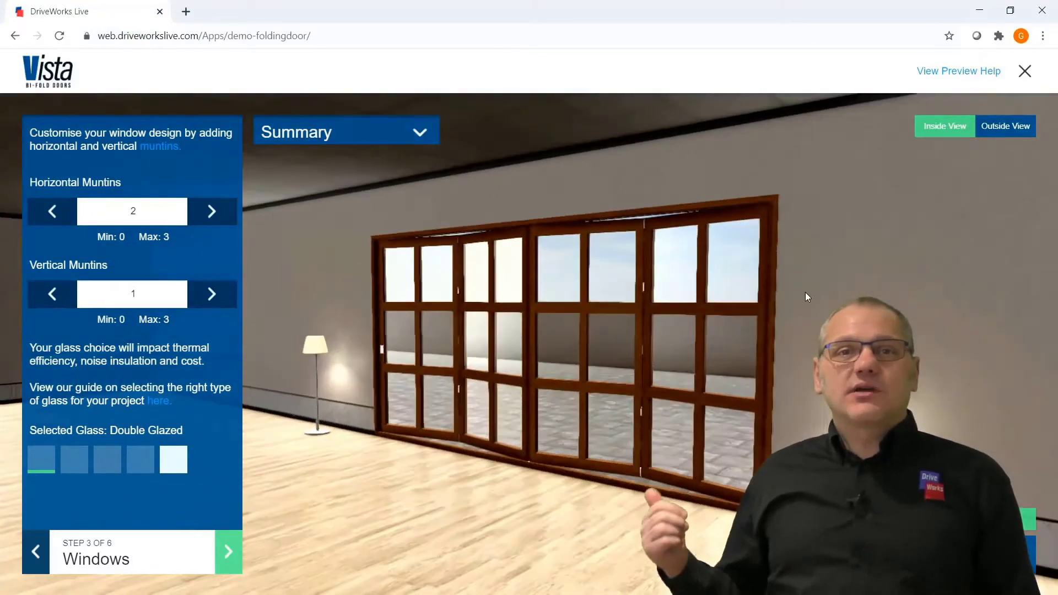
left_click(522, 330)
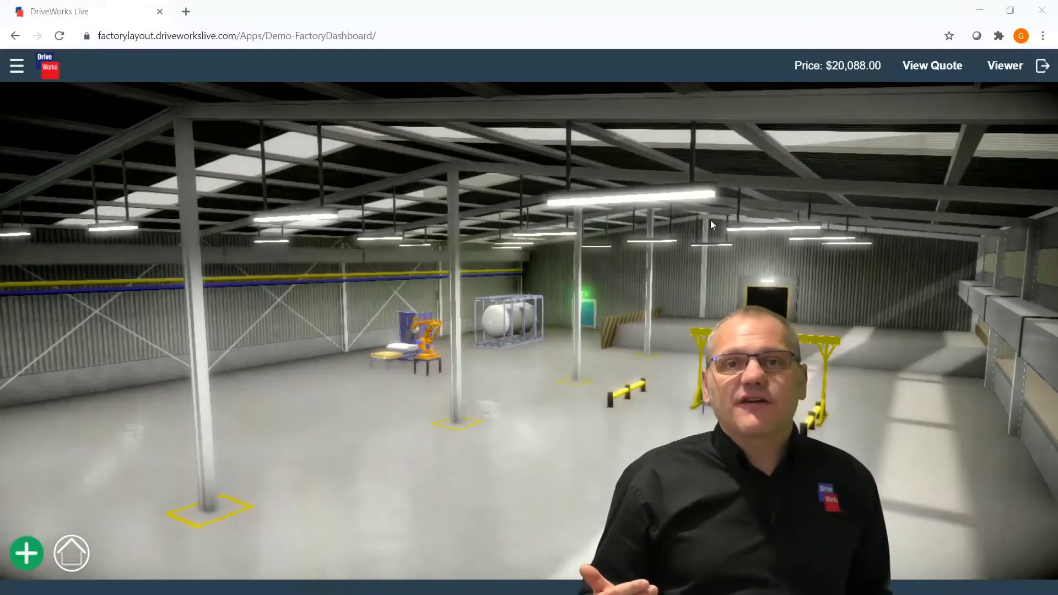
Turn off the warehouse roof so the factory layout is open overhead
left_click_drag(644, 460, 760, 325)
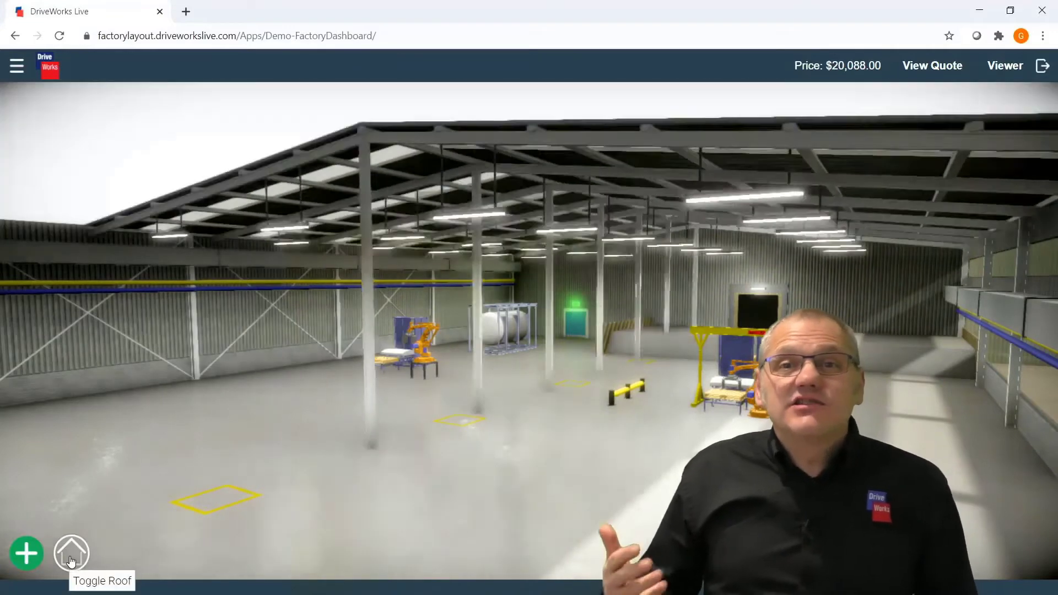
left_click(71, 560)
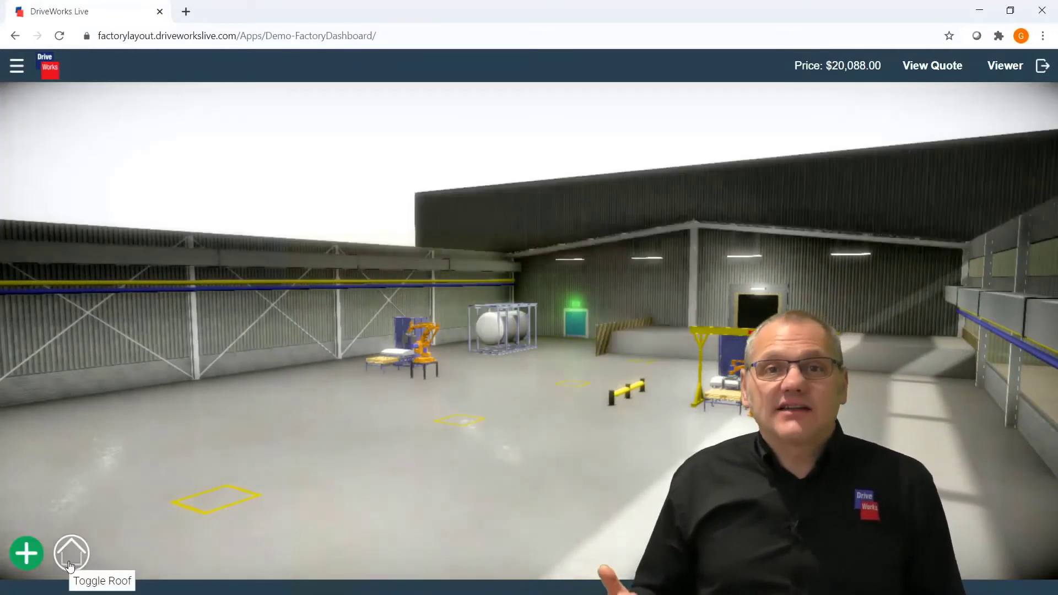
Place a standard 1000Kg Mobile Gantry Crane on the factory floor
left_click(36, 561)
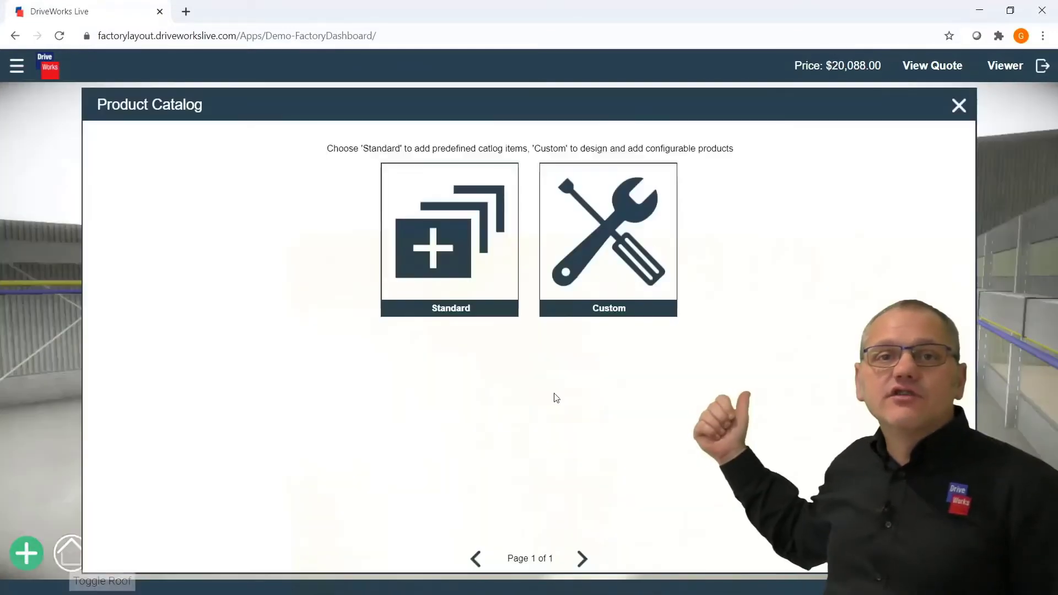
left_click(446, 220)
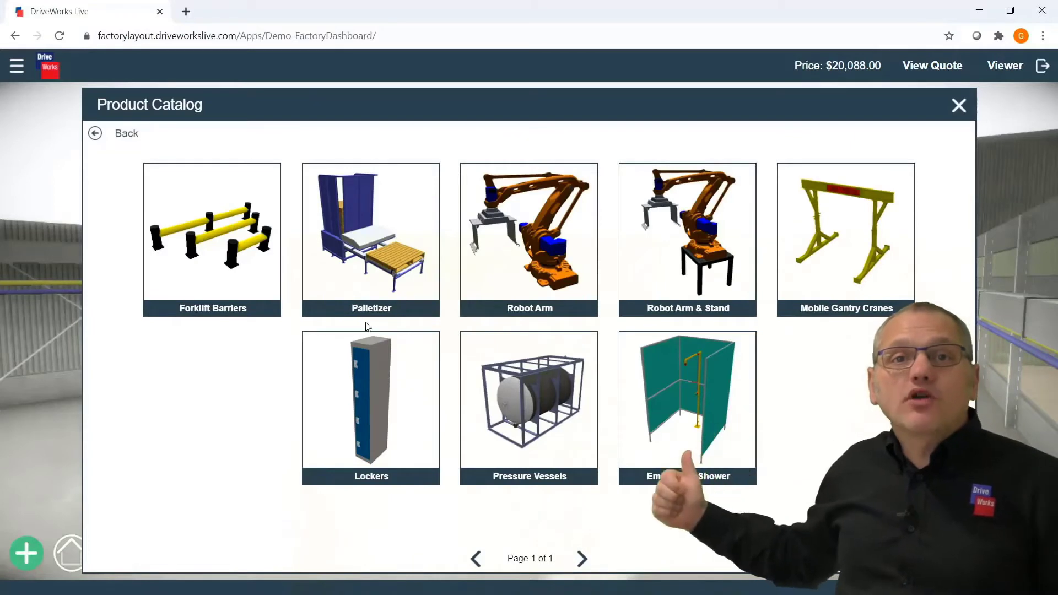
left_click(863, 244)
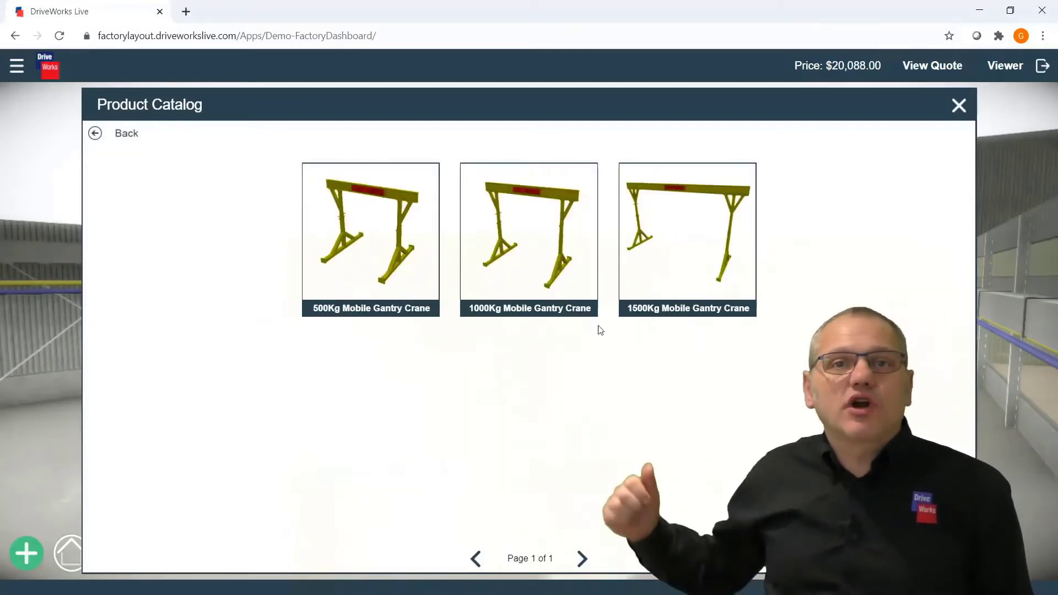
left_click(541, 285)
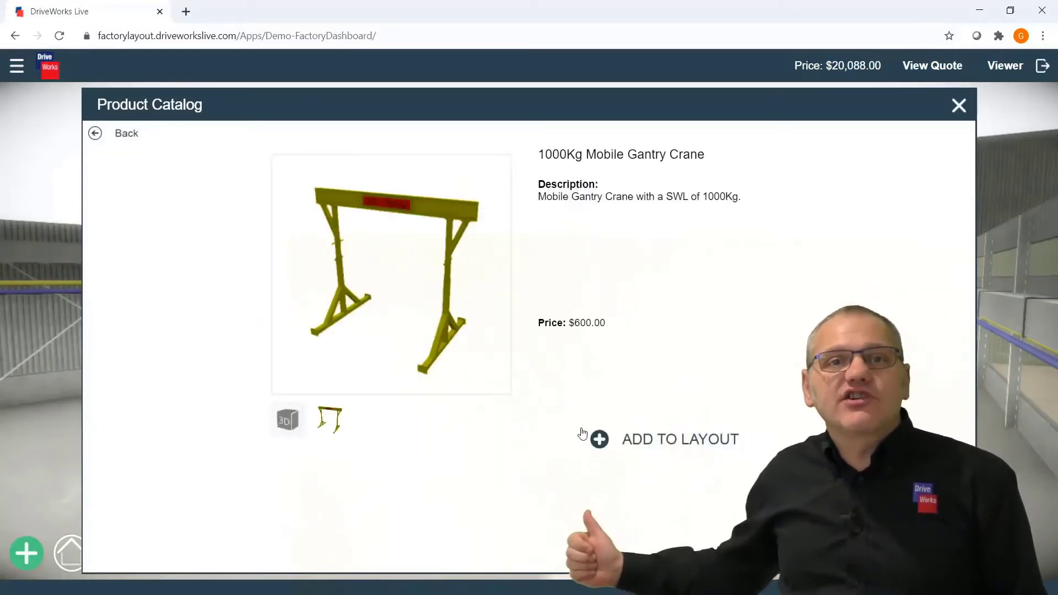
left_click(662, 444)
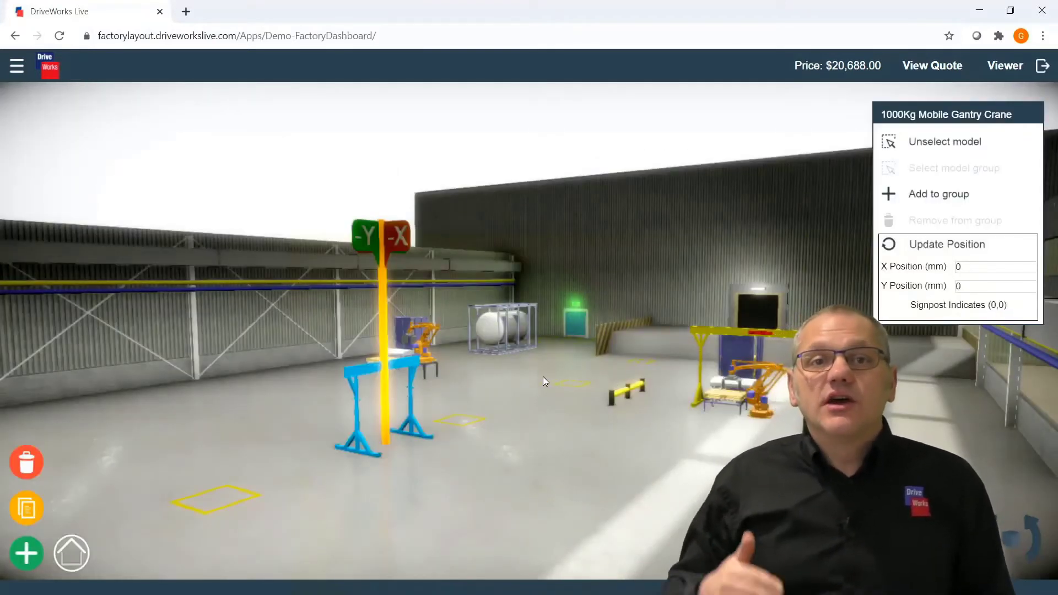
left_click(564, 398)
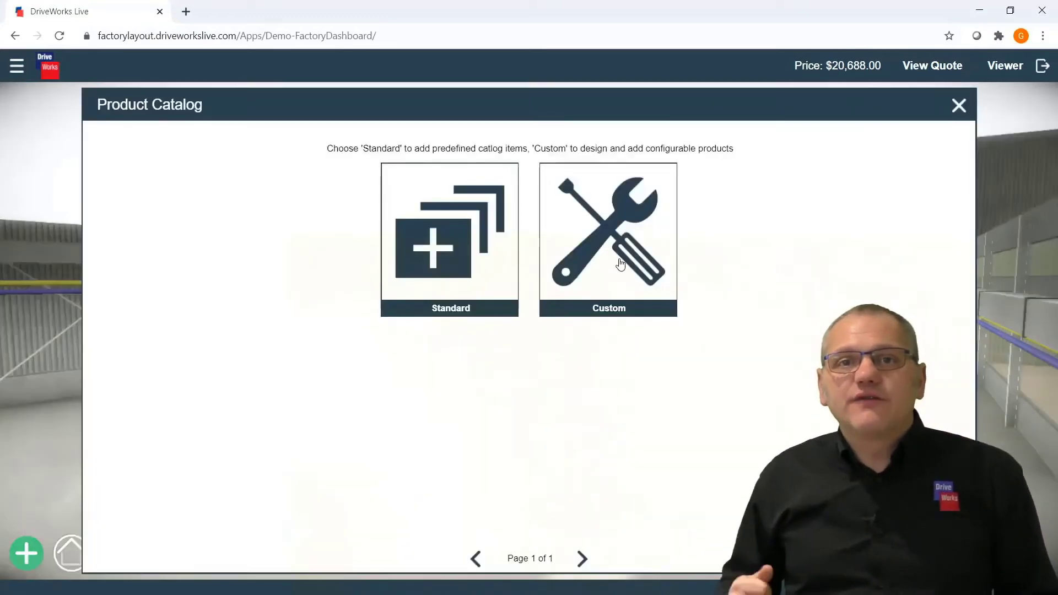
Pick a custom Conveyor Line type and start creating its layout from a floor path
left_click(620, 265)
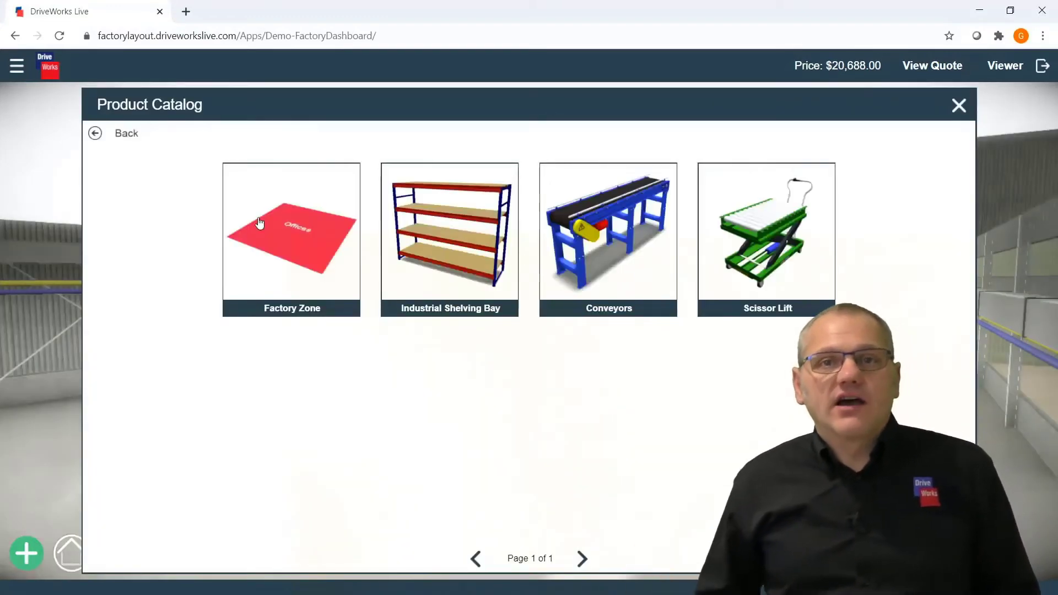
left_click(606, 242)
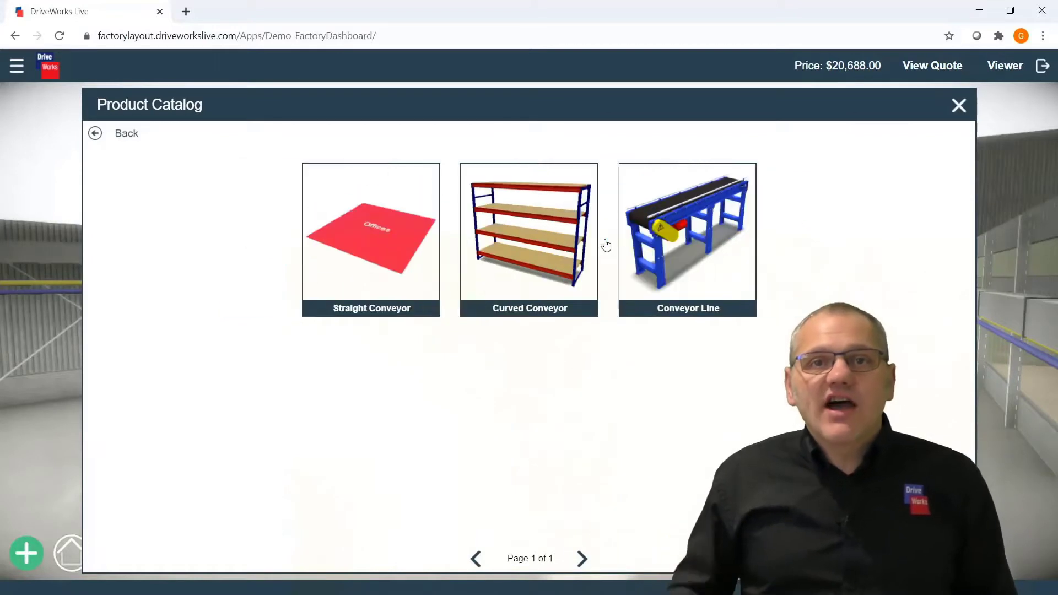
left_click(722, 238)
left_click(603, 278)
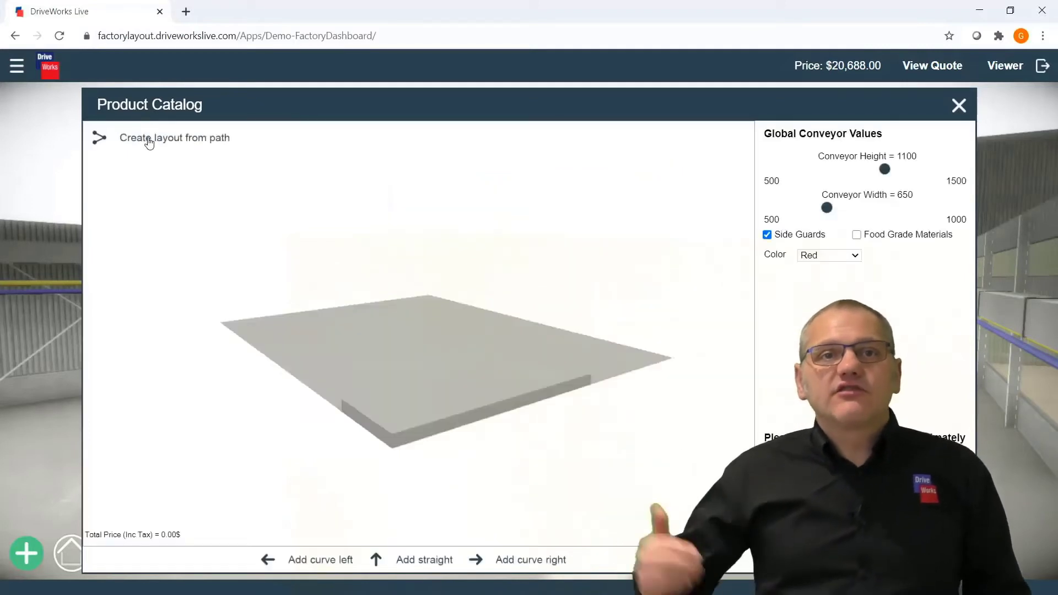
left_click(150, 139)
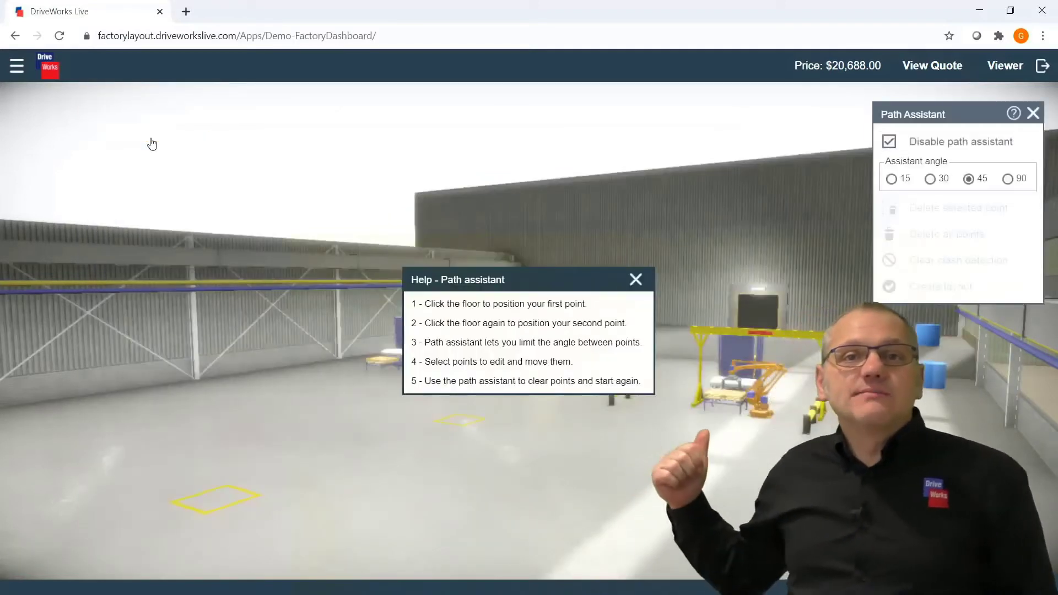
Plot the conveyor path down, across and up to end beside the left robot cell
left_click(634, 281)
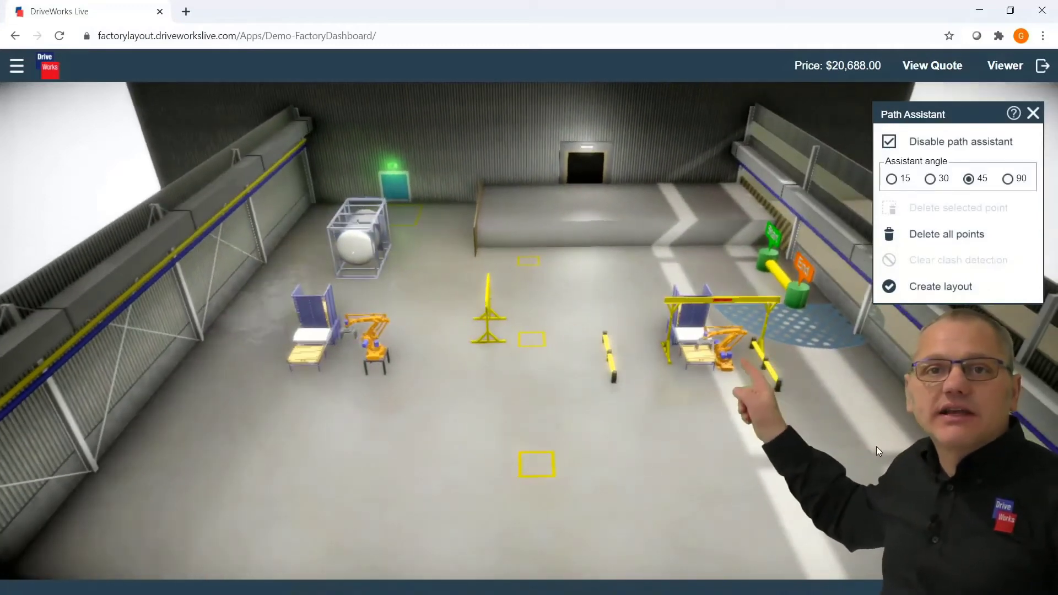
left_click(541, 293)
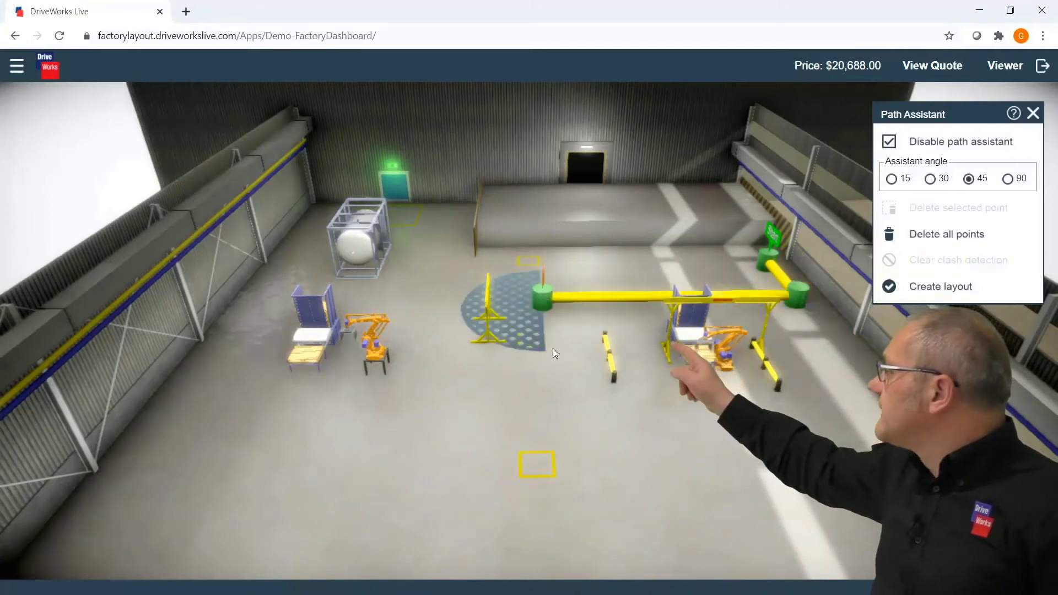
left_click(544, 505)
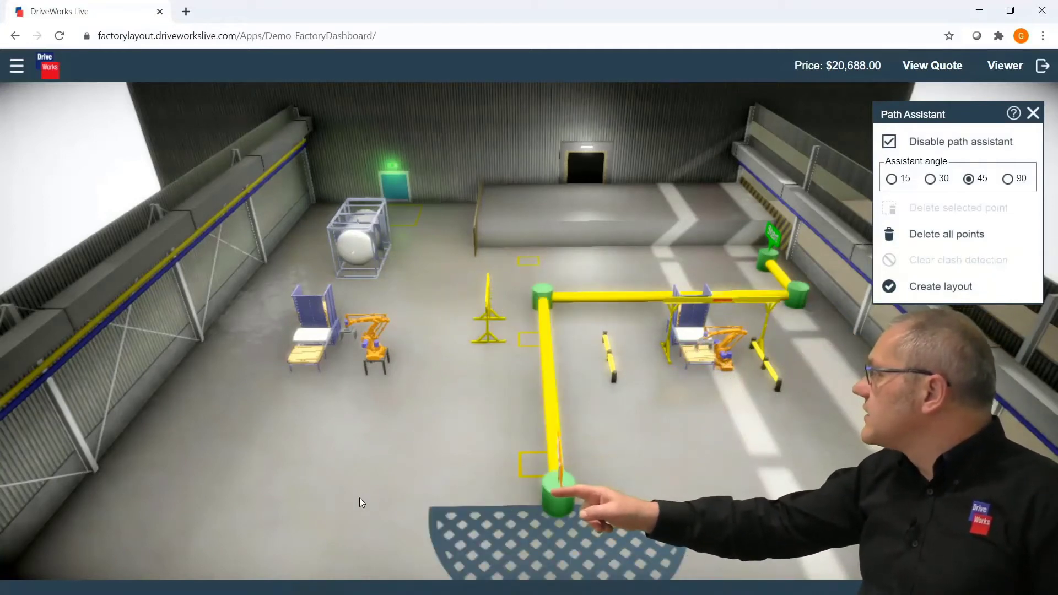
left_click(276, 491)
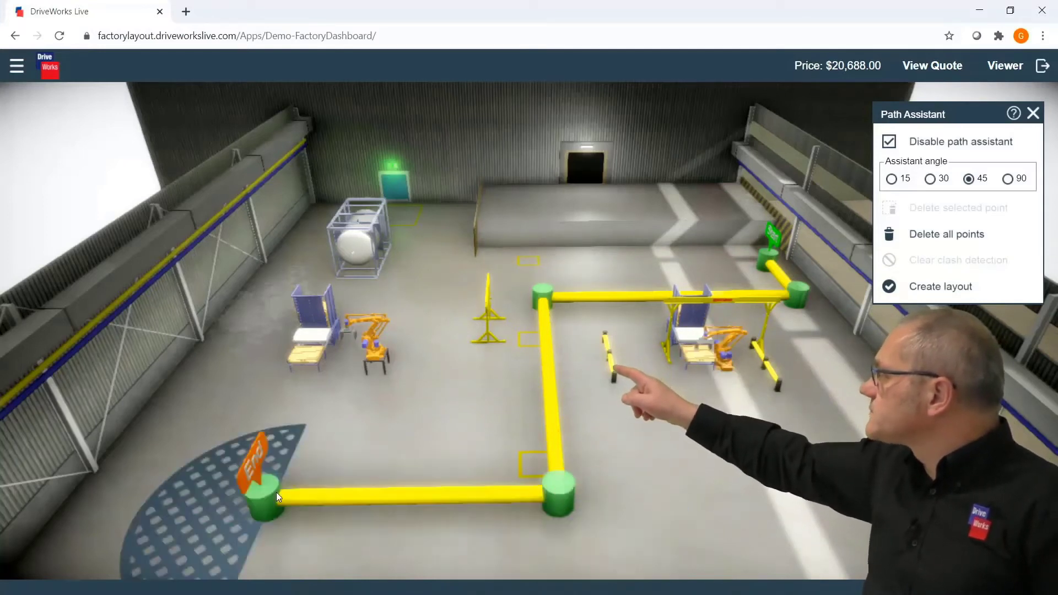
left_click(304, 385)
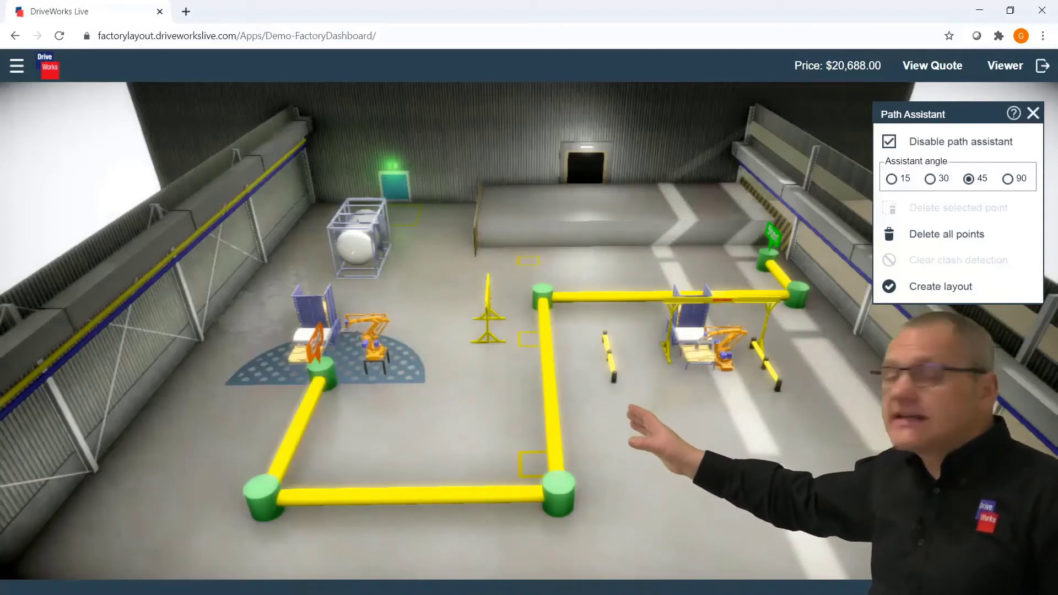
Reposition the lower-left corner and end points to clear the 'Angle(s) bigger than 90°' warning
left_click(252, 490)
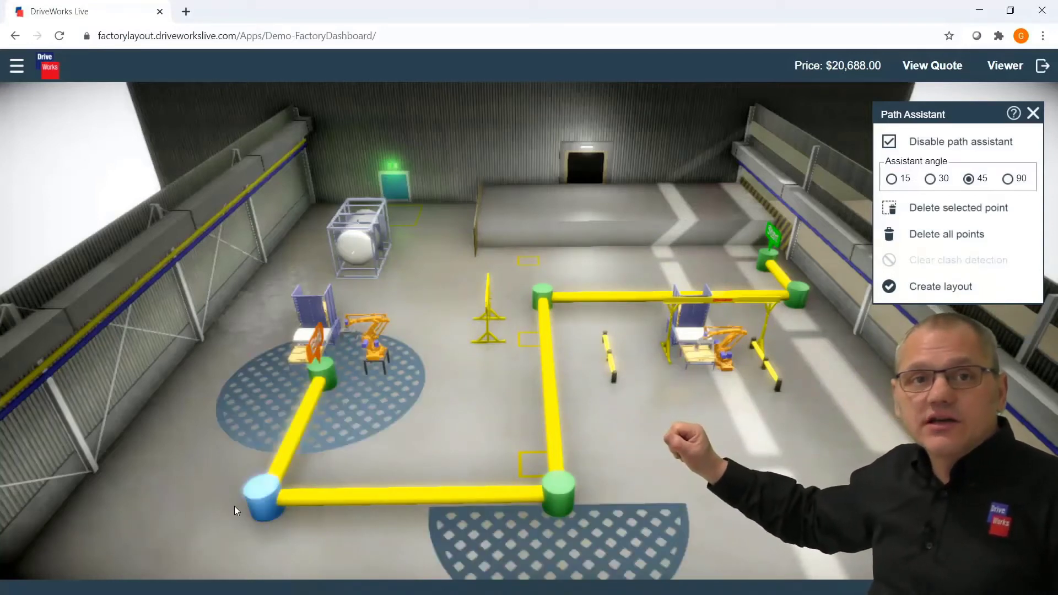
left_click(239, 508)
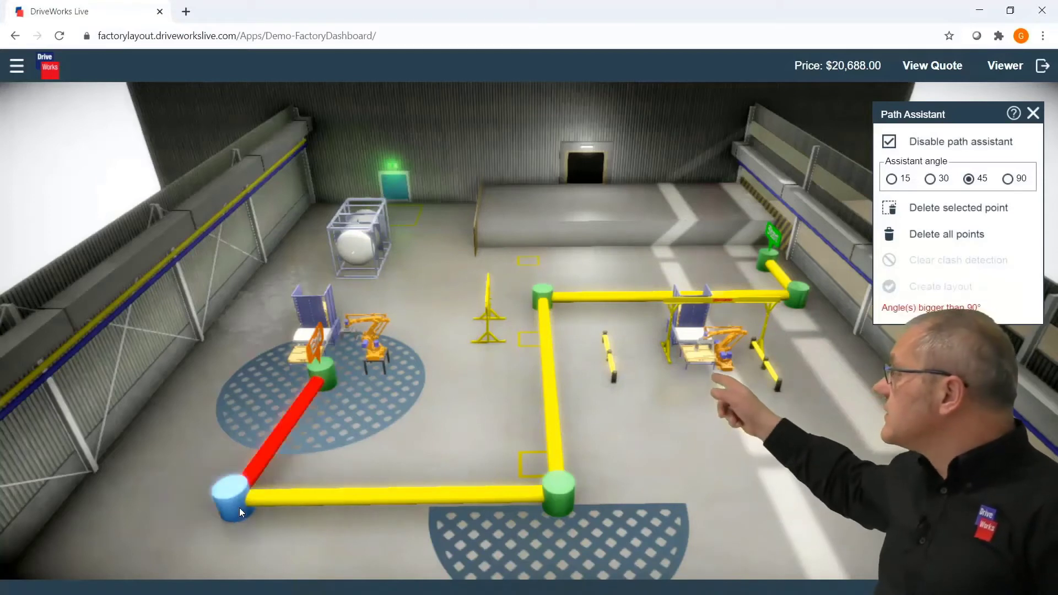
left_click(296, 379)
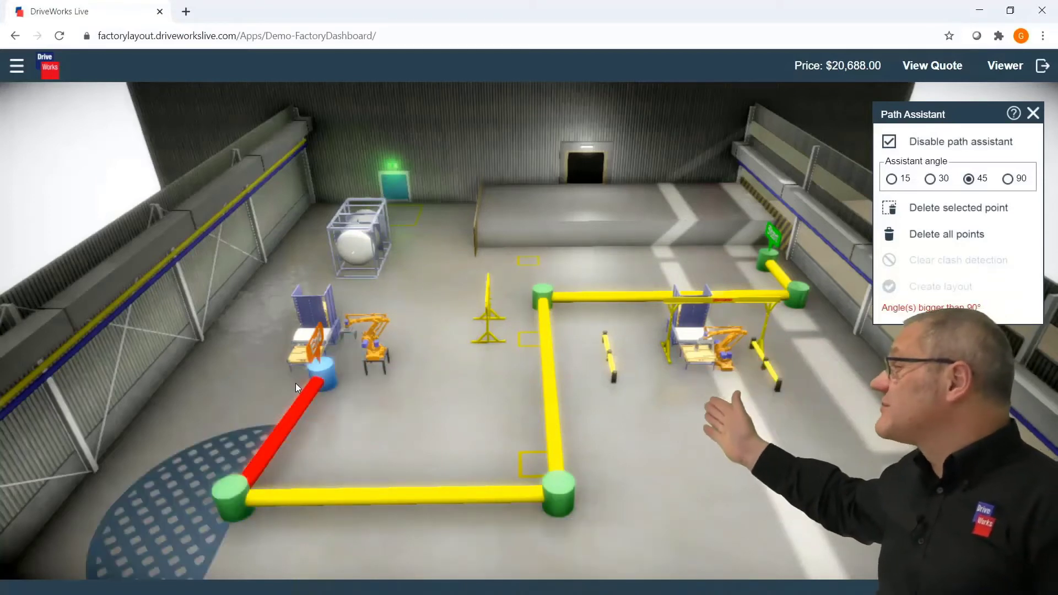
left_click(294, 392)
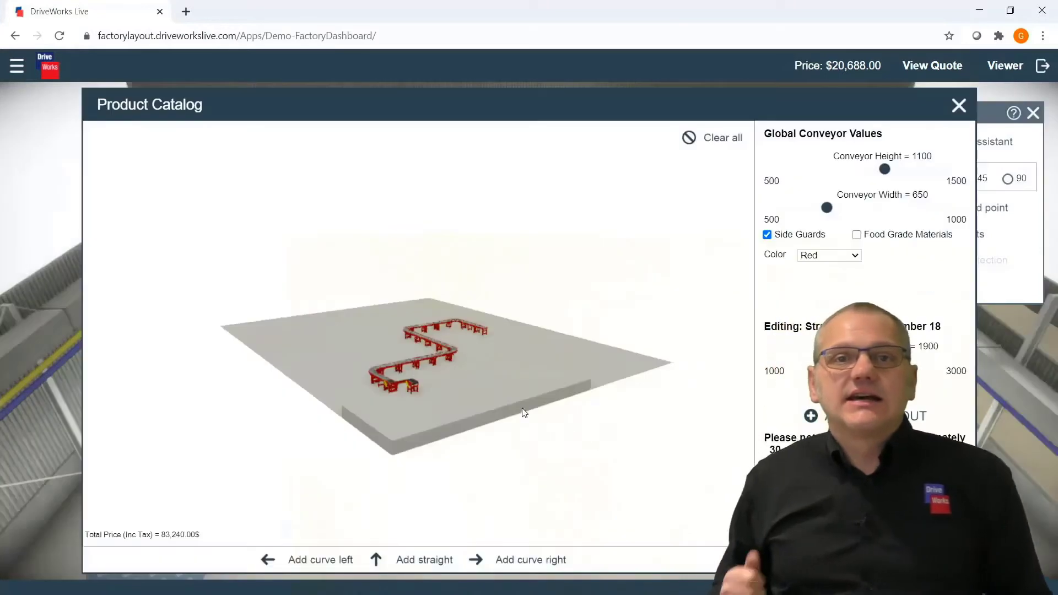
Make the conveyor from food grade materials and widen it to 900
scroll(418, 395, "up", 5)
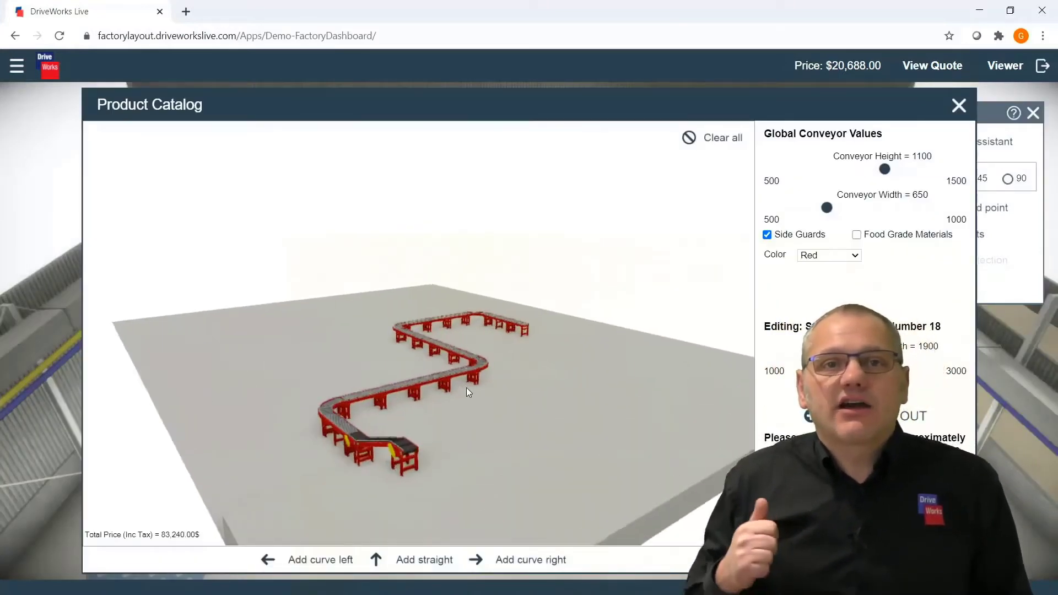
scroll(466, 390, "up", 2)
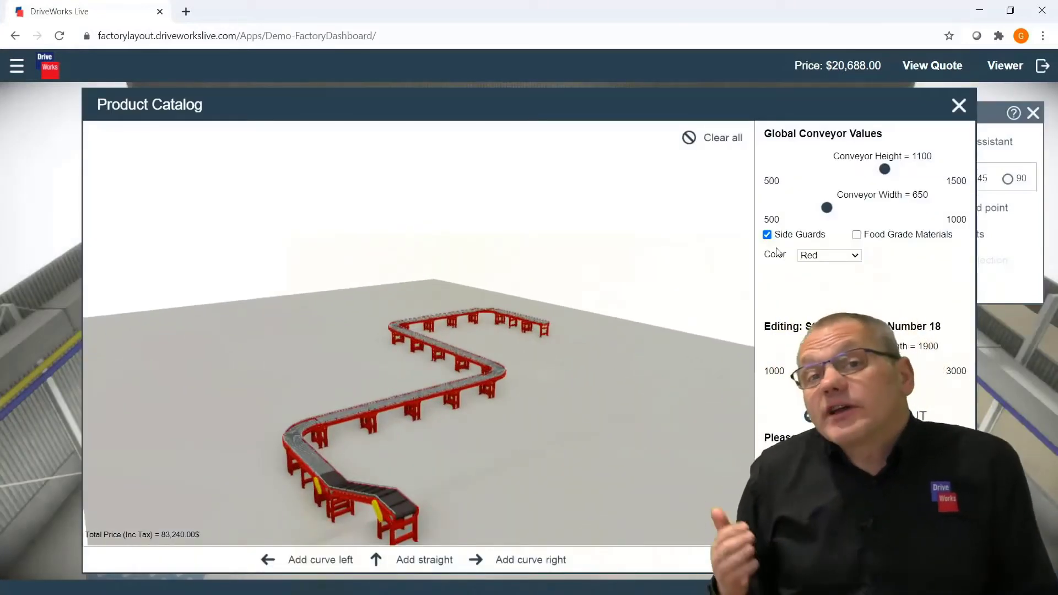
left_click(856, 235)
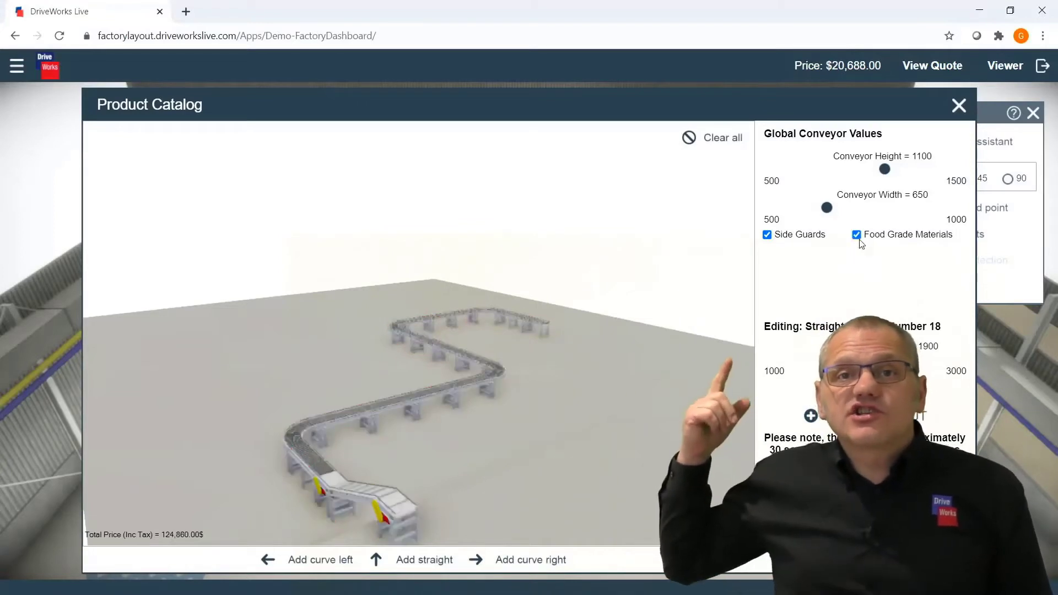
left_click_drag(827, 210, 846, 211)
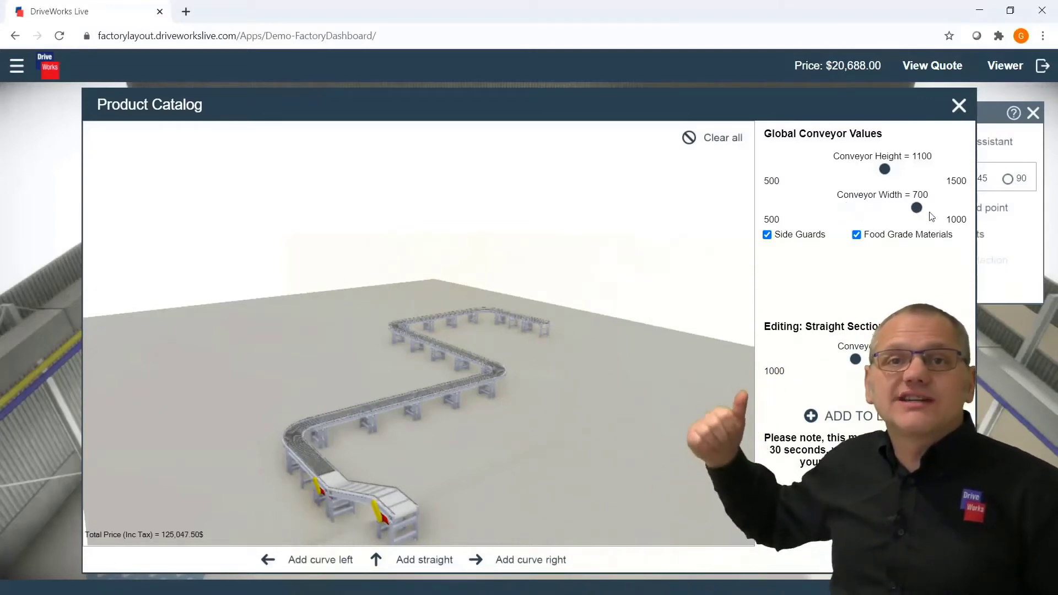
left_click_drag(931, 216, 926, 212)
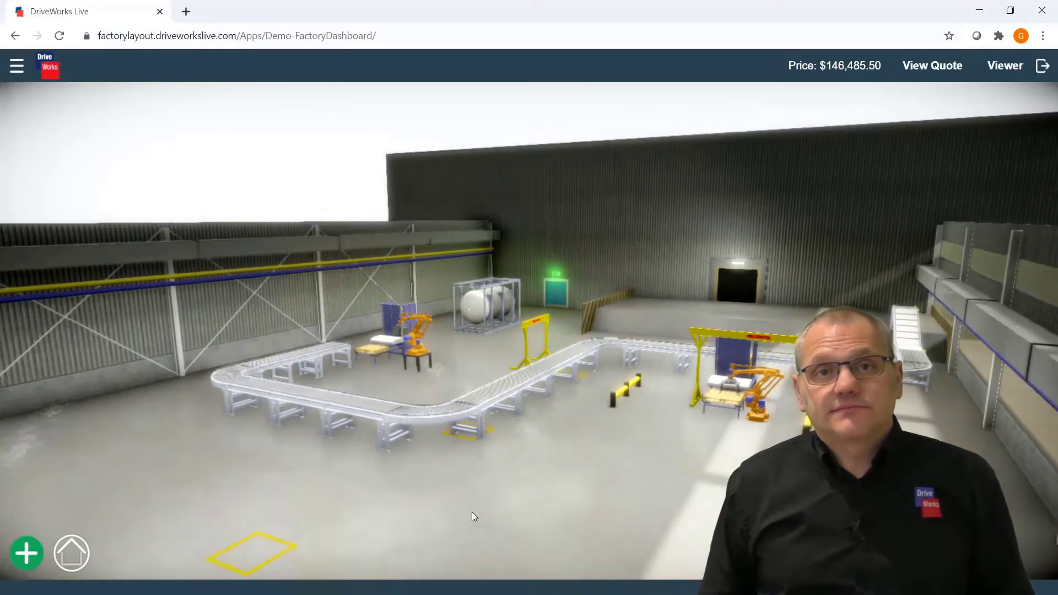
Reset to the home view for a higher, wider overview of the conveyor in the hall
left_click(83, 550)
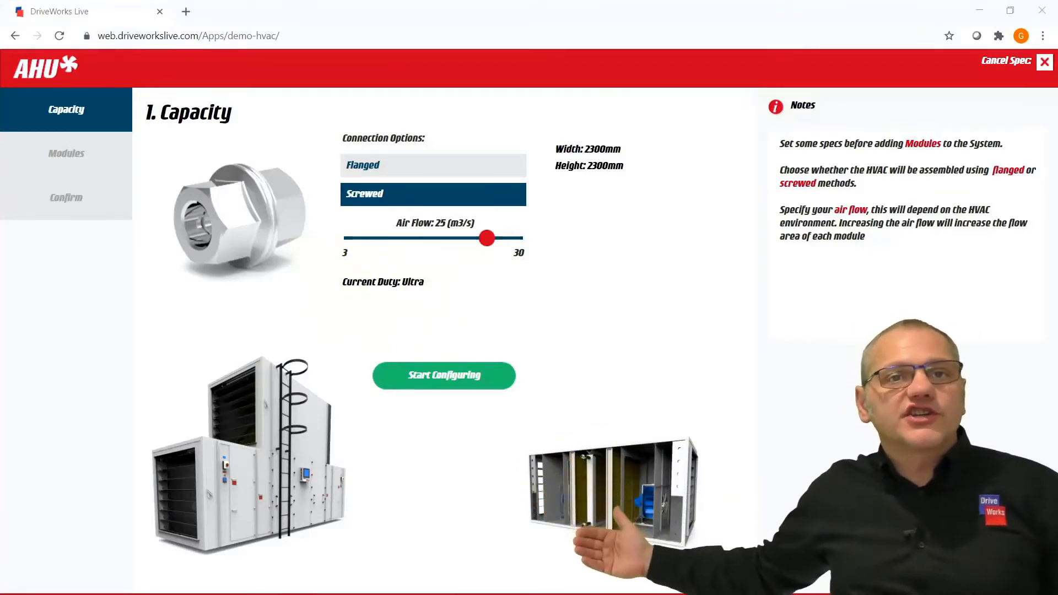
Lower the AHU air flow to 13 m³/s and choose flanged connections
left_click_drag(488, 244, 426, 238)
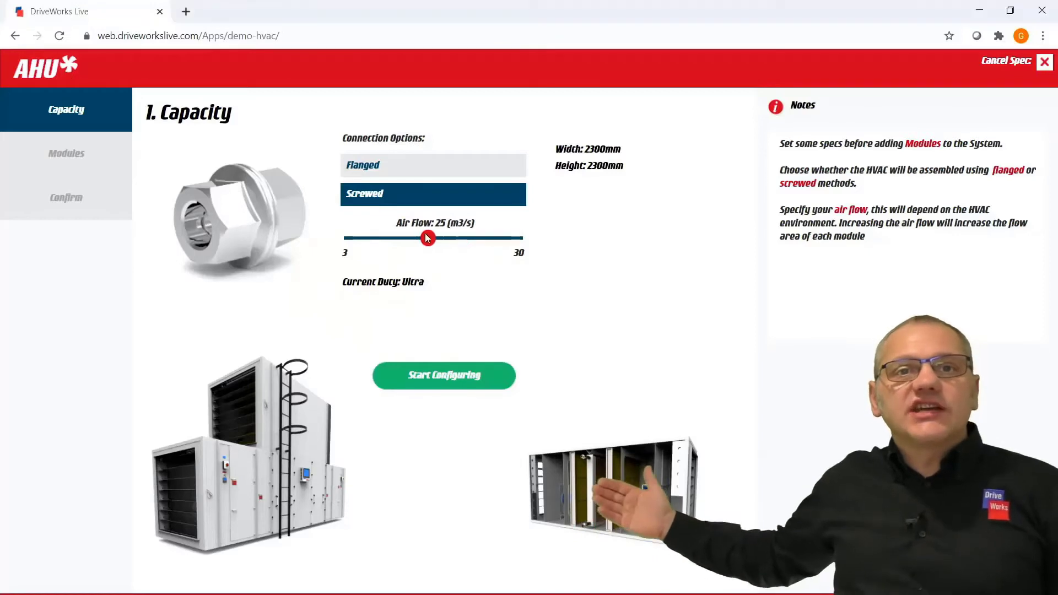
left_click(400, 166)
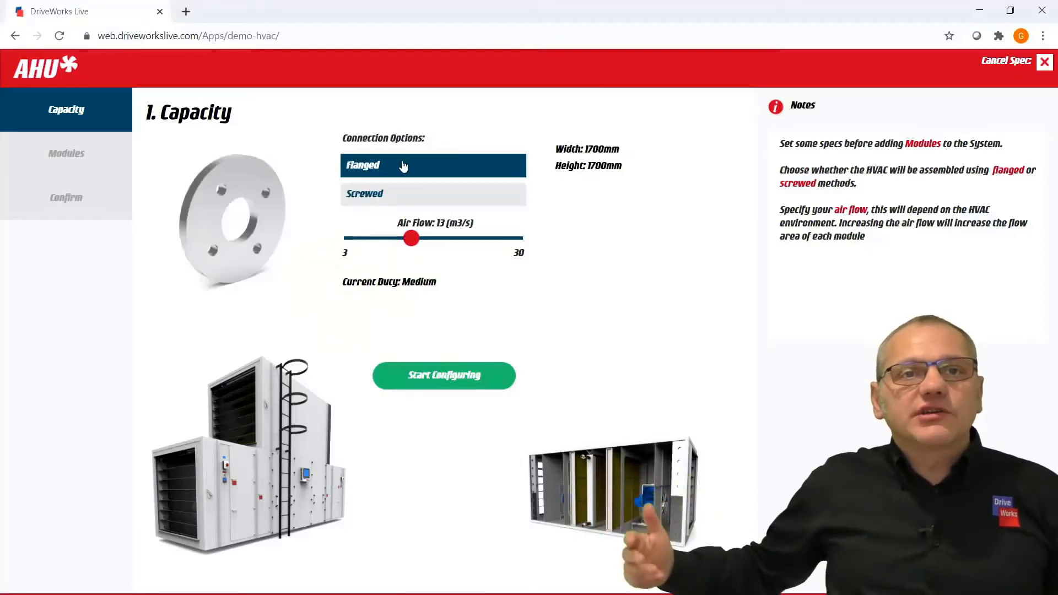
Add a powered mesh entry module, bringing the total to £3641.40
left_click(476, 384)
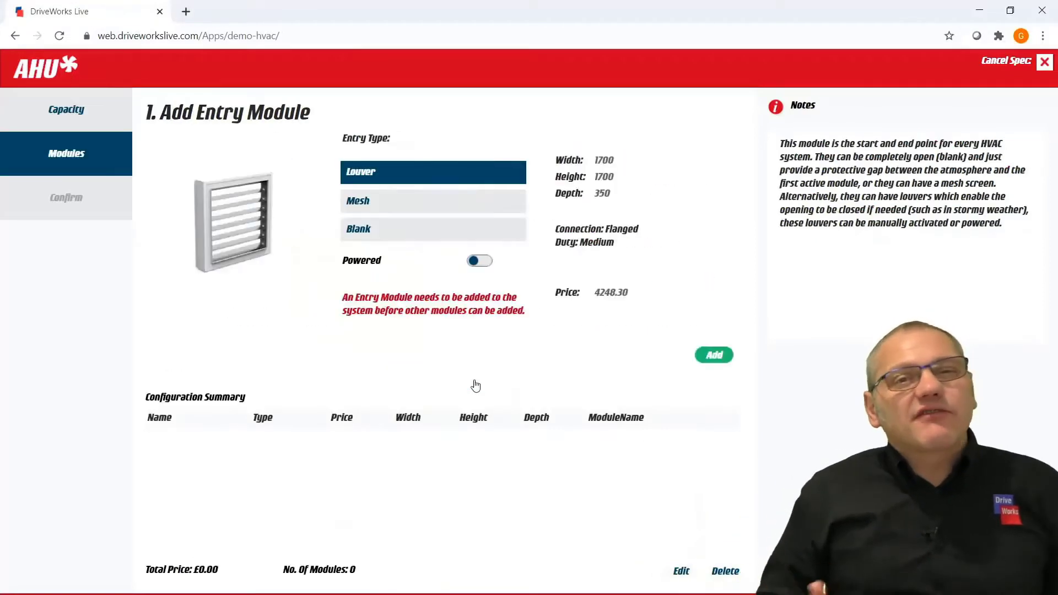
left_click(487, 261)
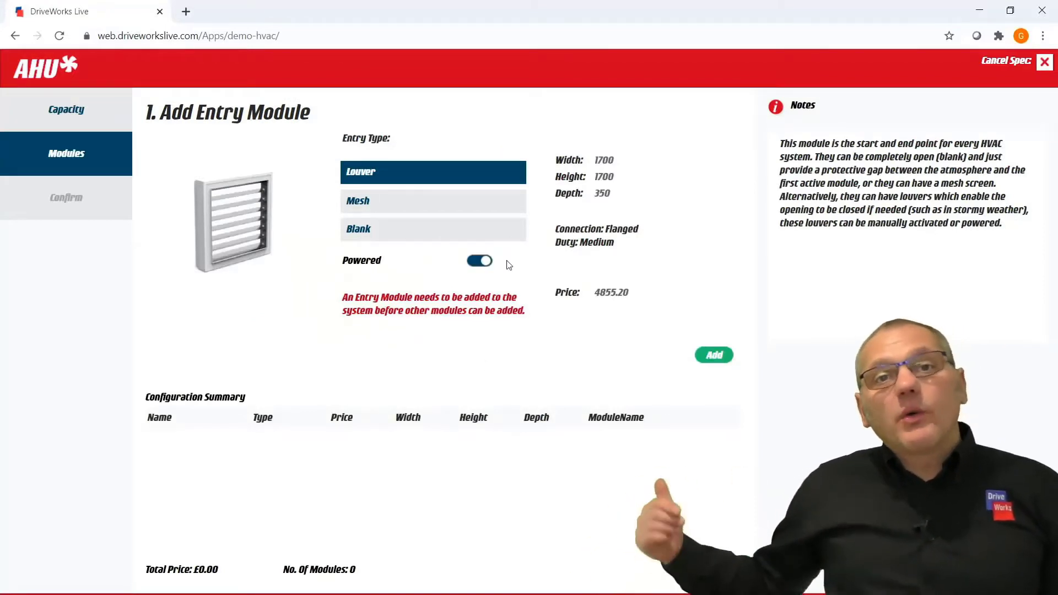
left_click(446, 206)
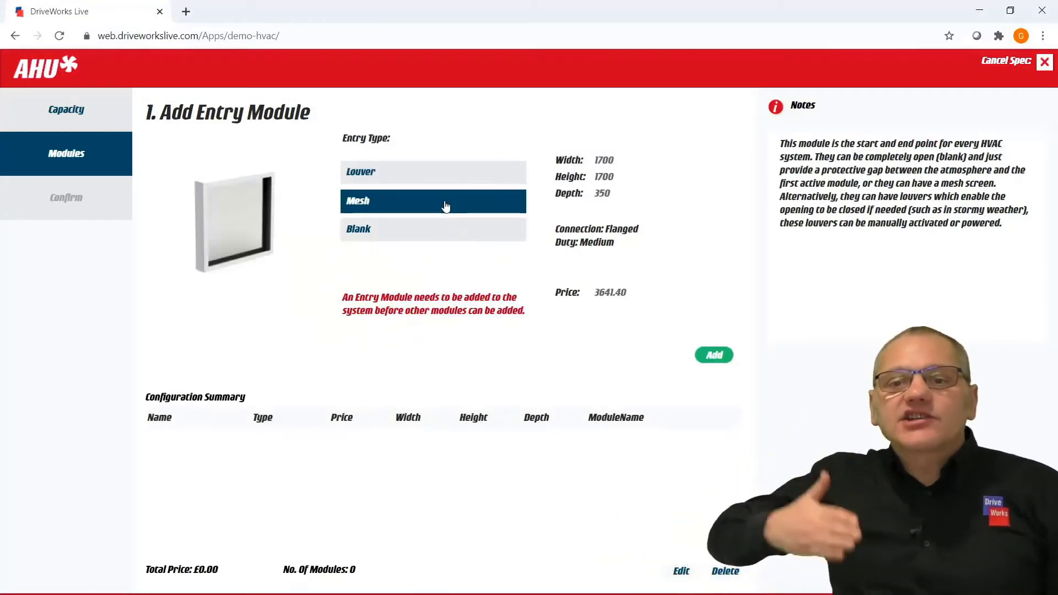
left_click(721, 355)
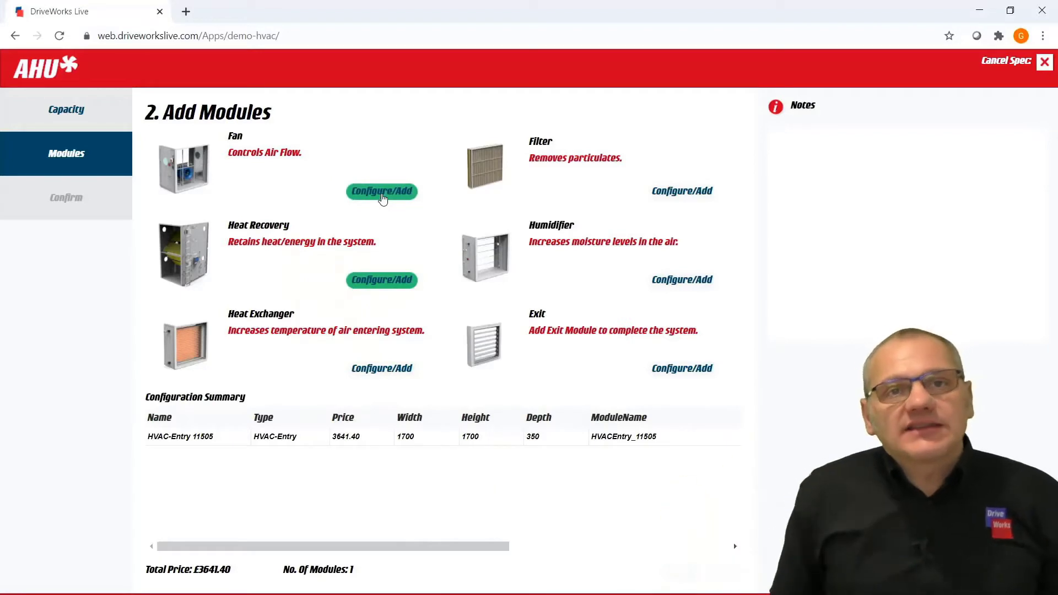
Add a fan module with a viewing window to the unit
left_click(380, 196)
left_click_drag(348, 203, 478, 225)
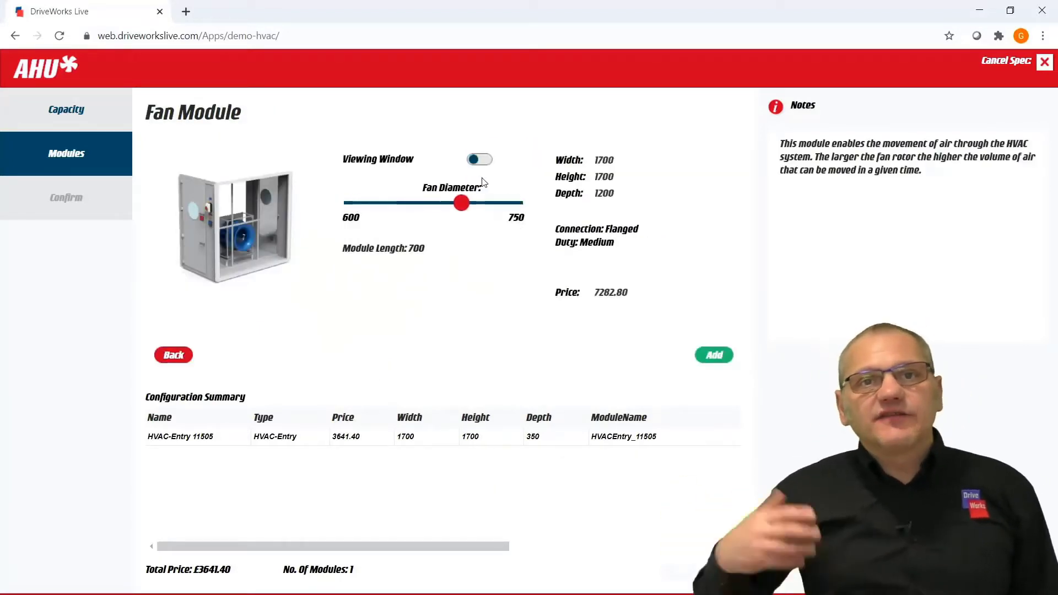
left_click(477, 160)
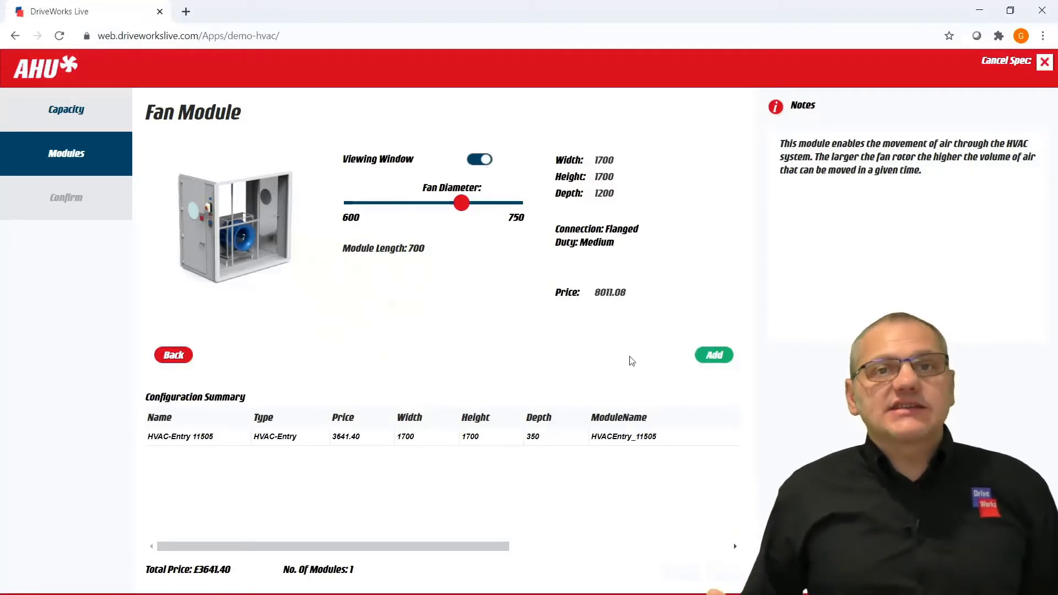
left_click(708, 357)
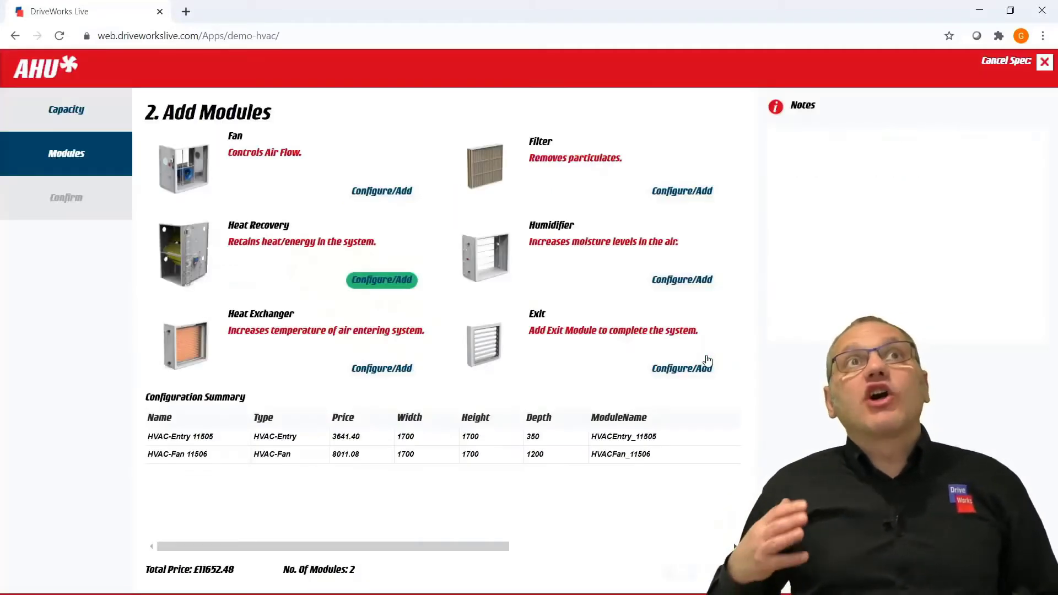
Add a Tube heat exchanger module with a module depth of 900
left_click(386, 369)
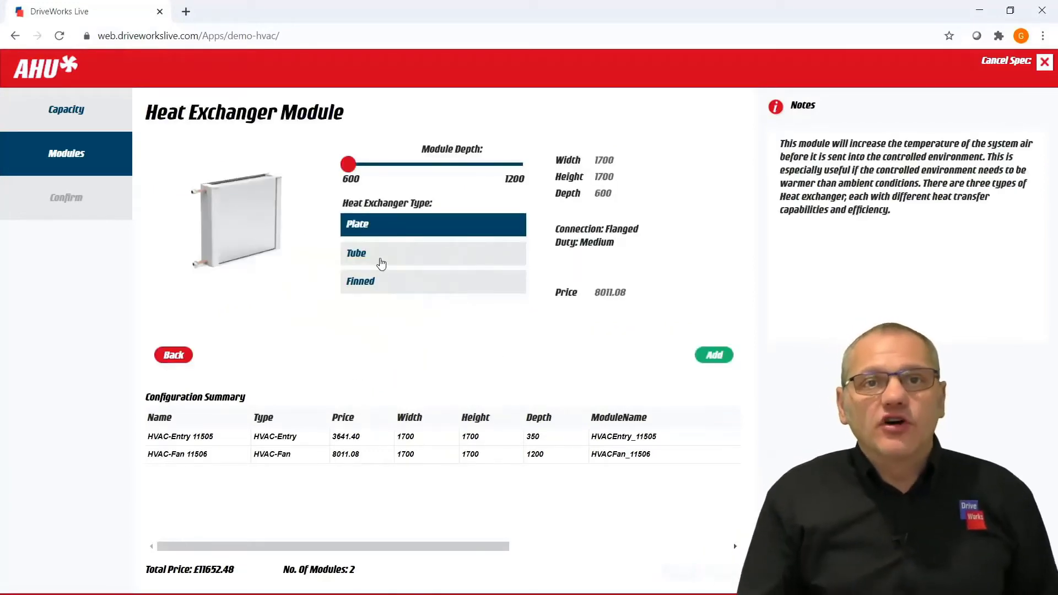
left_click(380, 262)
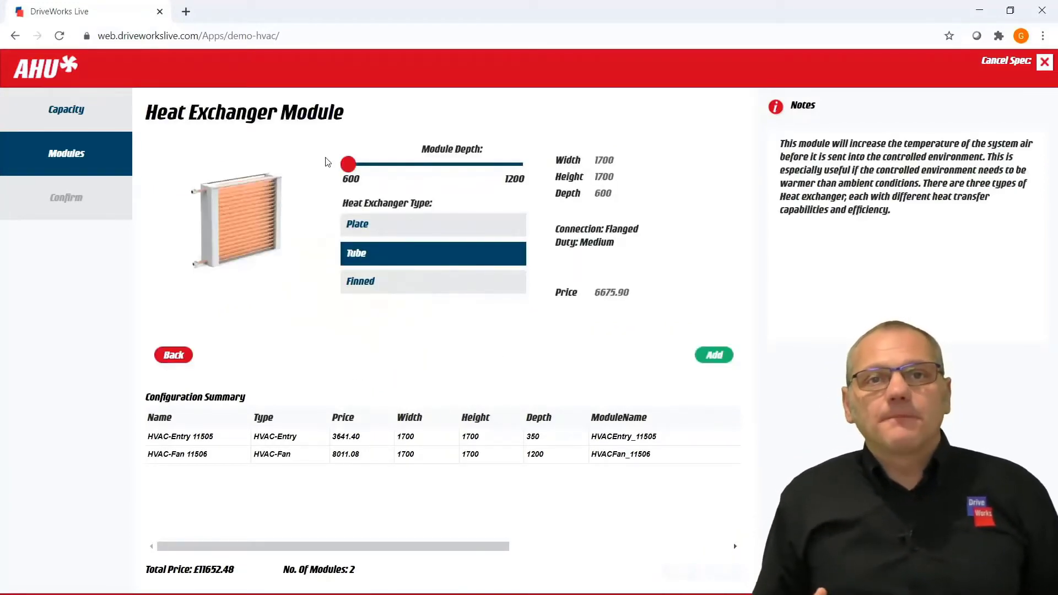
left_click_drag(348, 164, 433, 165)
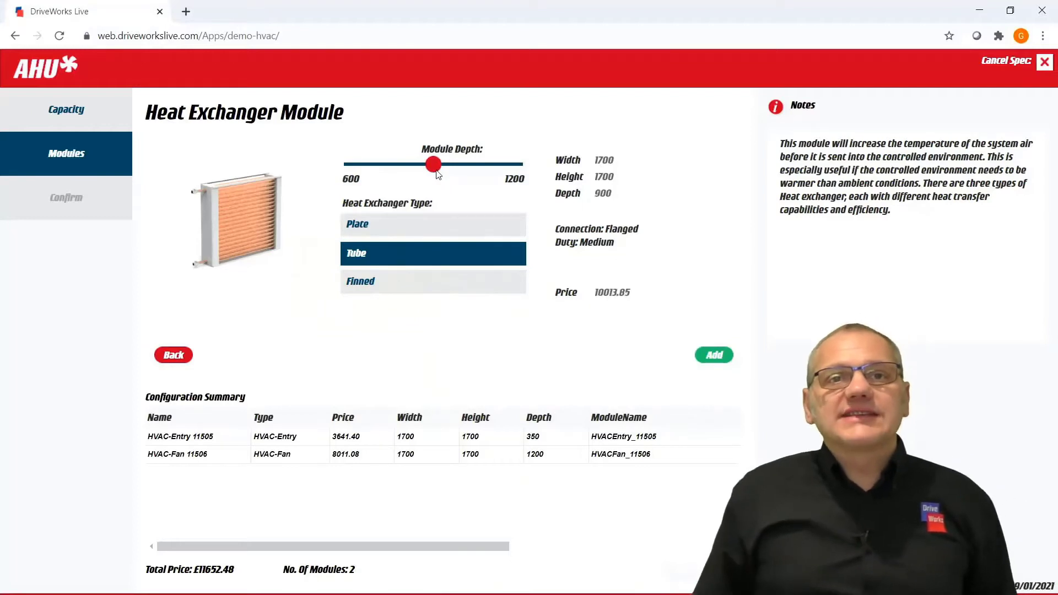
left_click(714, 354)
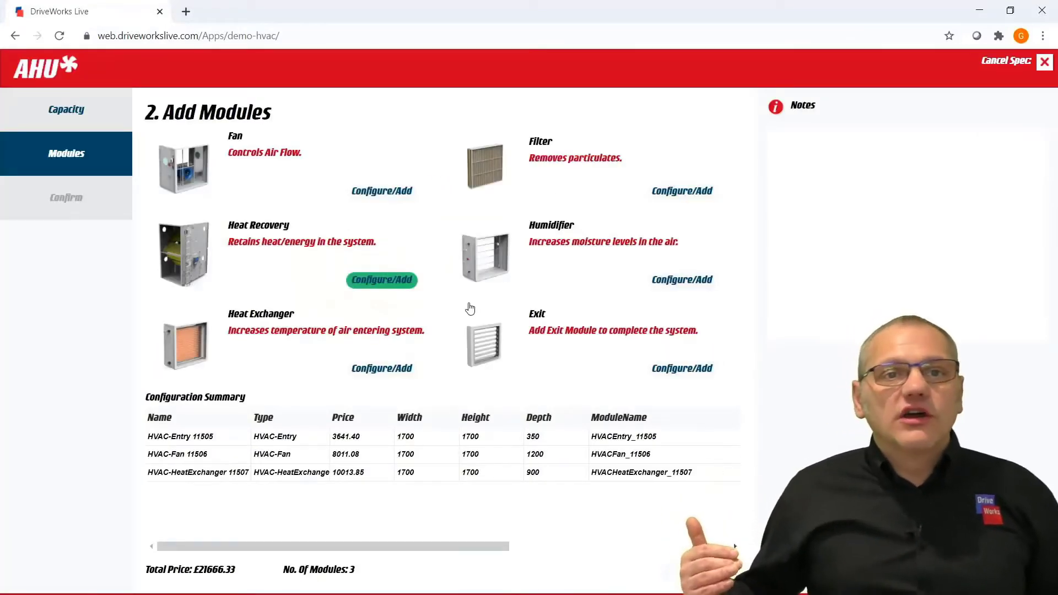
Add a heat recovery module with a Non-Slip Rungs ladder and top windows
left_click(391, 286)
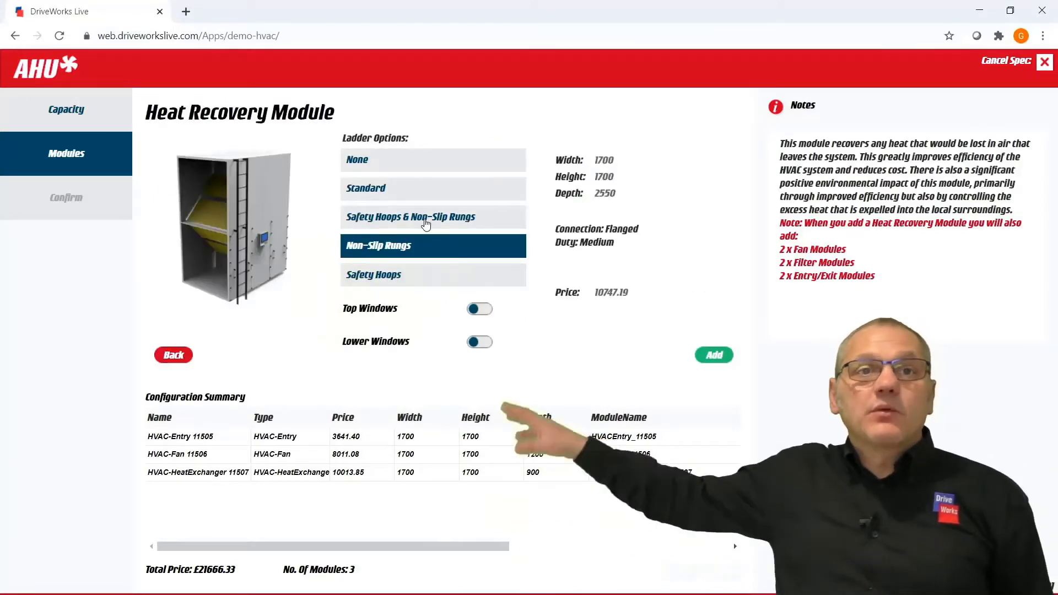
left_click(426, 220)
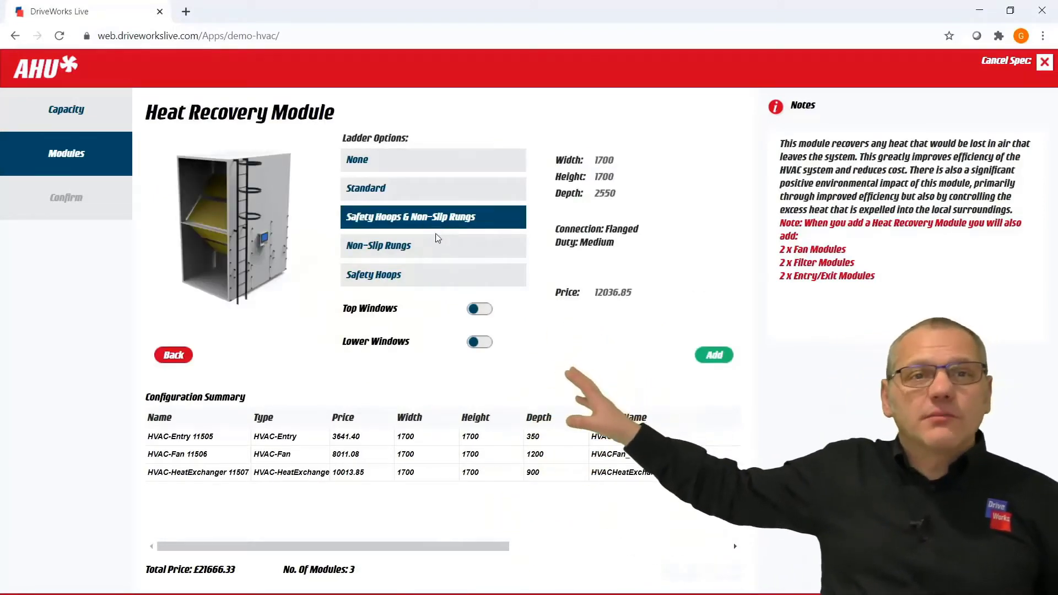
left_click(435, 251)
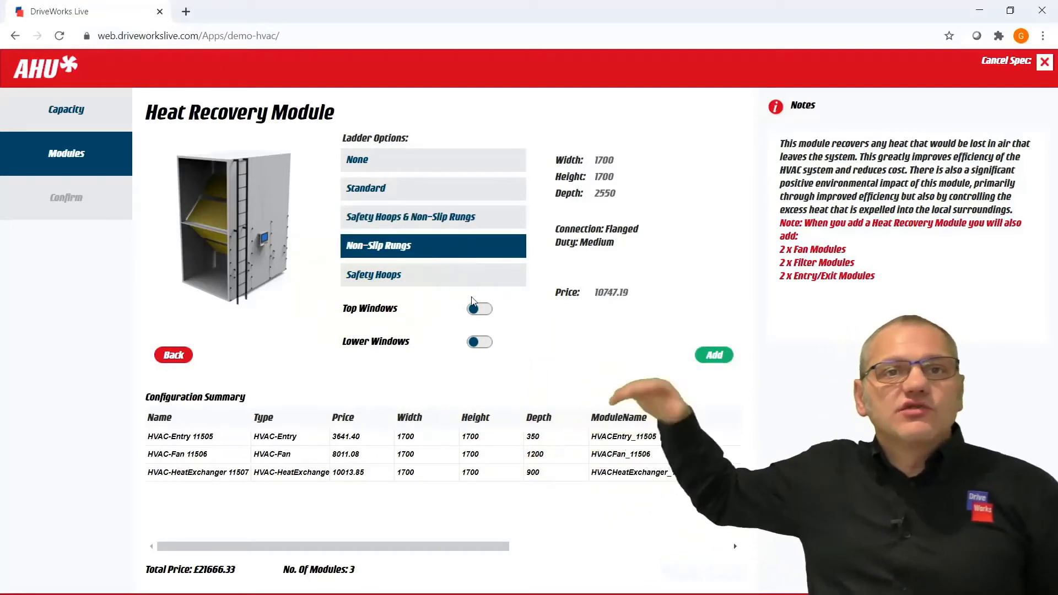
left_click(487, 313)
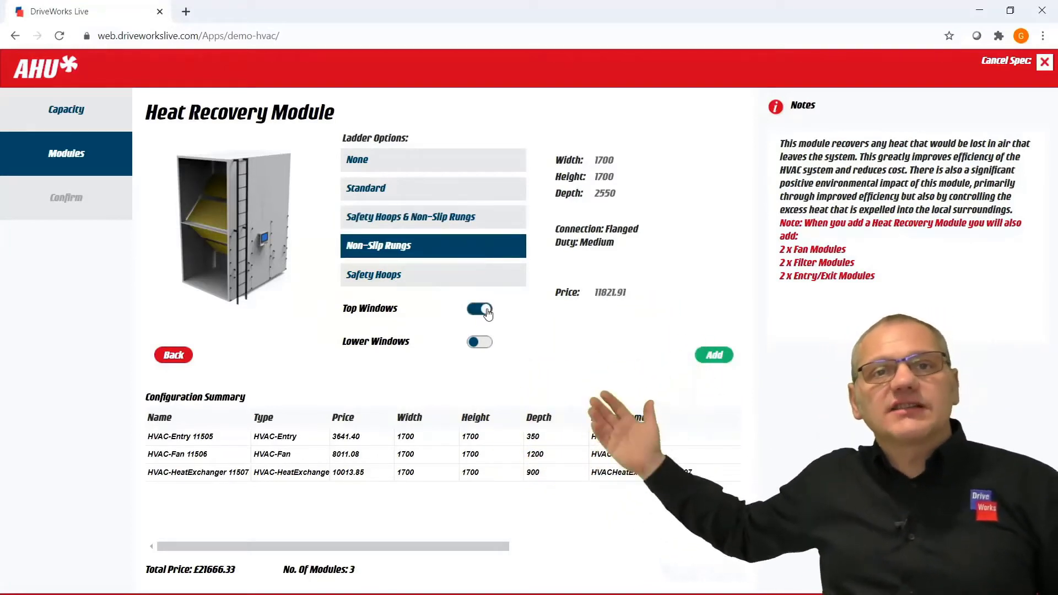
left_click(713, 356)
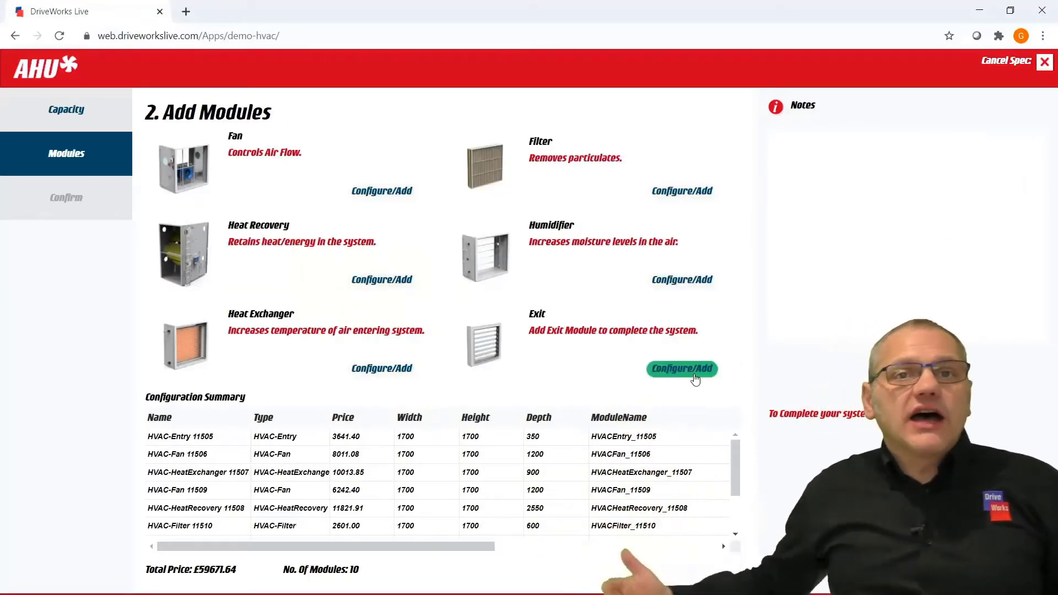
Add a Mesh exit module, completing the system at £63313.04 across 11 modules
left_click(692, 374)
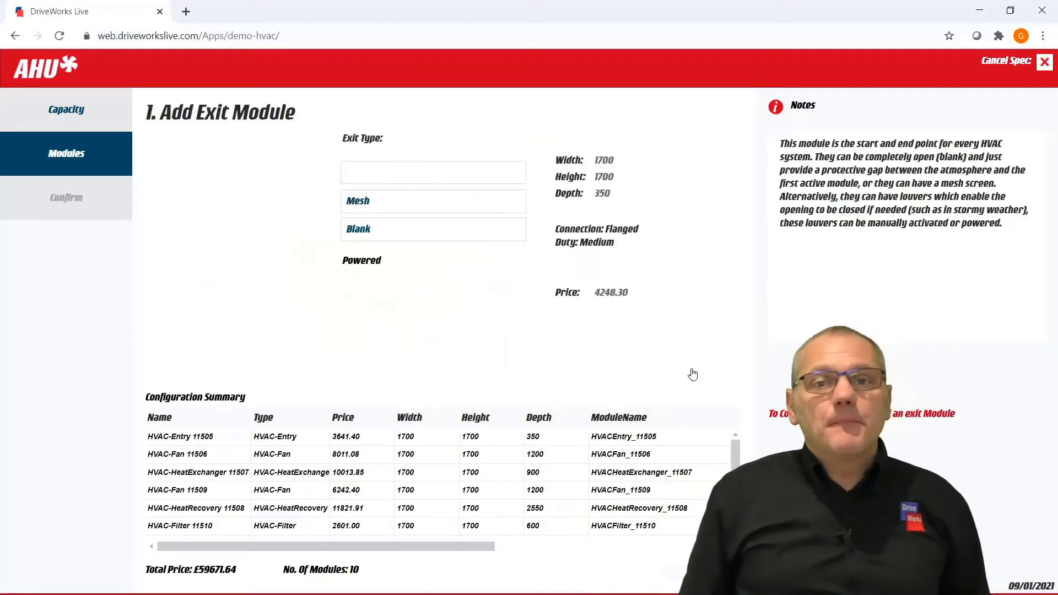
left_click(368, 214)
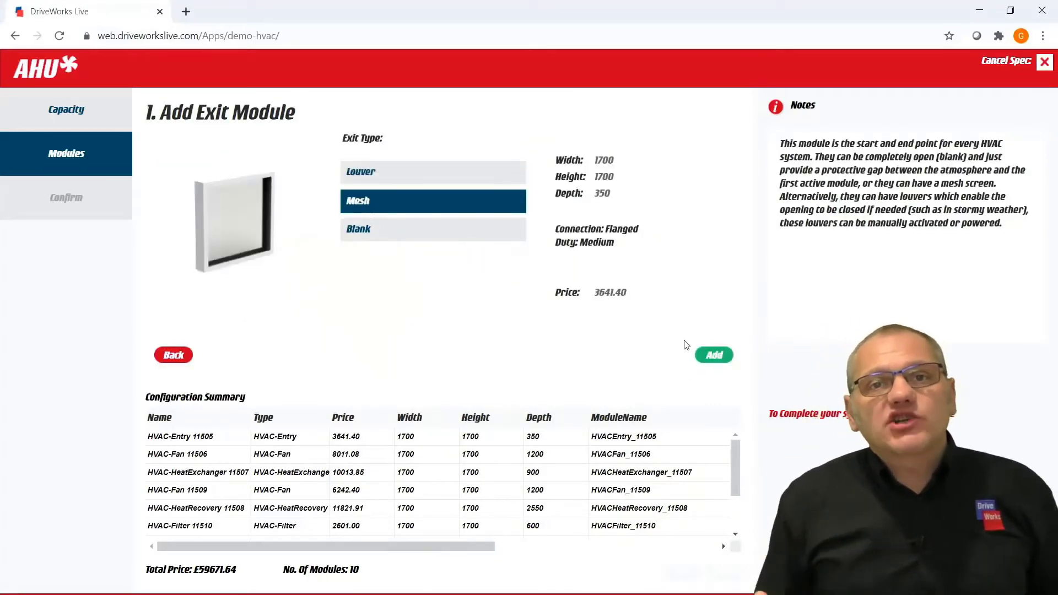
left_click(712, 355)
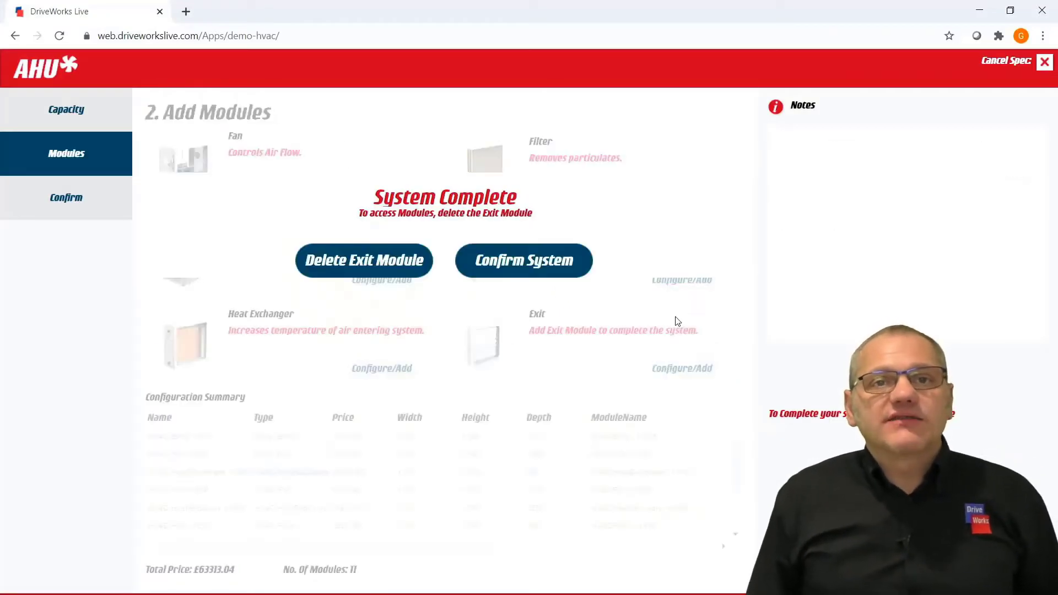
Confirm the completed system and scroll through its bill of materials
left_click(525, 261)
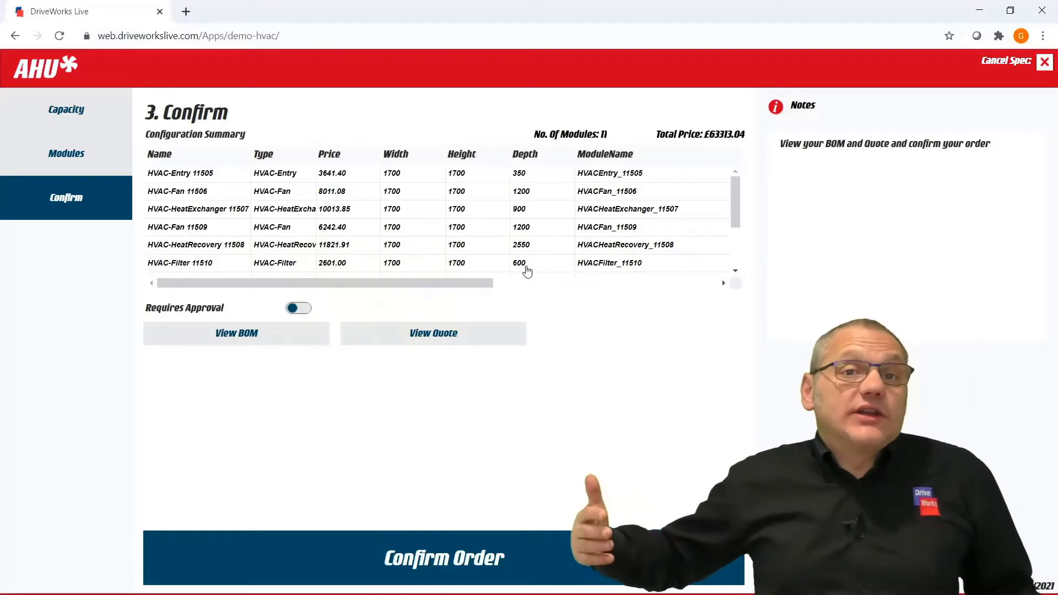
left_click(255, 335)
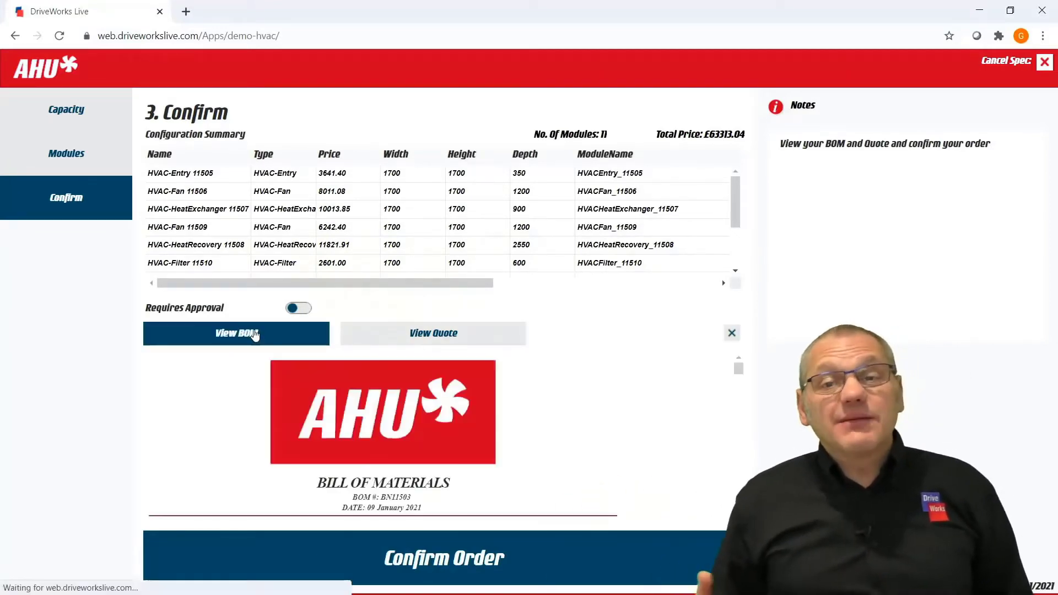
scroll(540, 473, "down", 5)
scroll(539, 471, "down", 15)
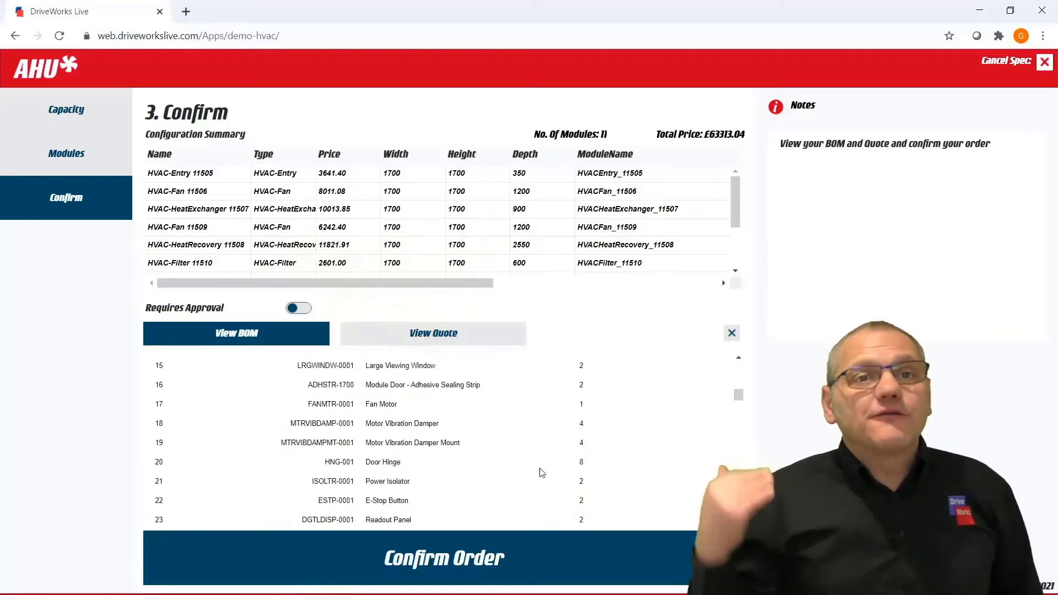
Switch to the quotation and scroll to its totals
left_click(472, 337)
scroll(505, 458, "down", 10)
scroll(507, 458, "up", 10)
scroll(507, 460, "down", 10)
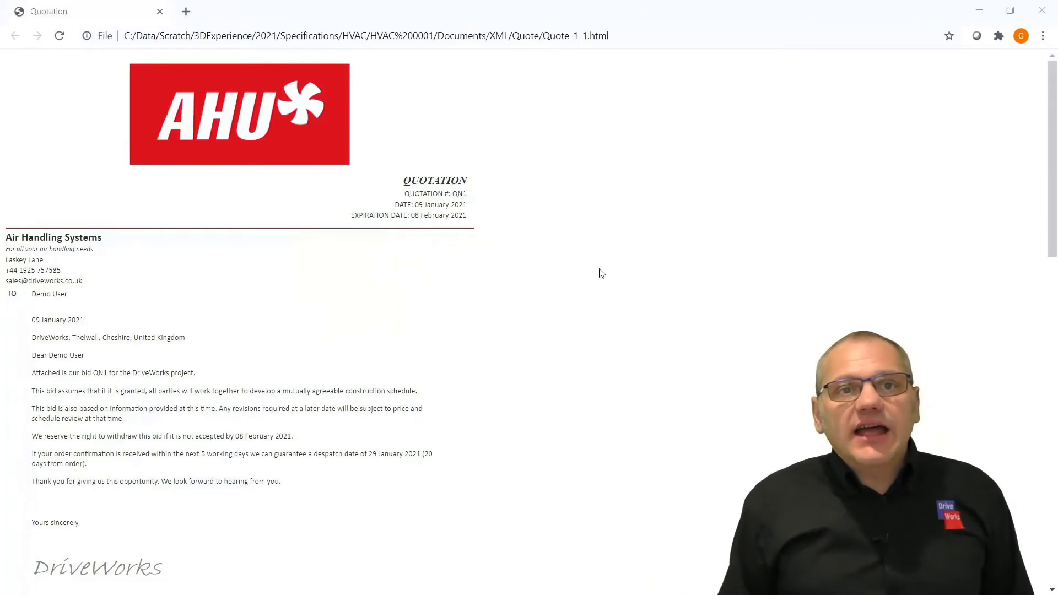
Scroll through the Quote-1-1.html line items and totals in Chrome
scroll(573, 342, "down", 20)
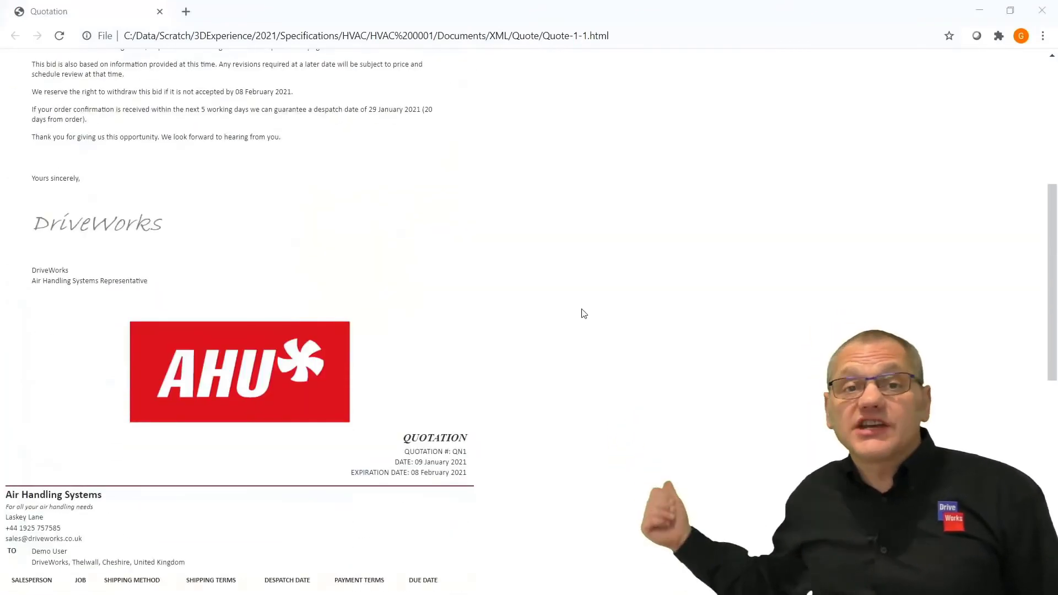
scroll(598, 281, "down", 1)
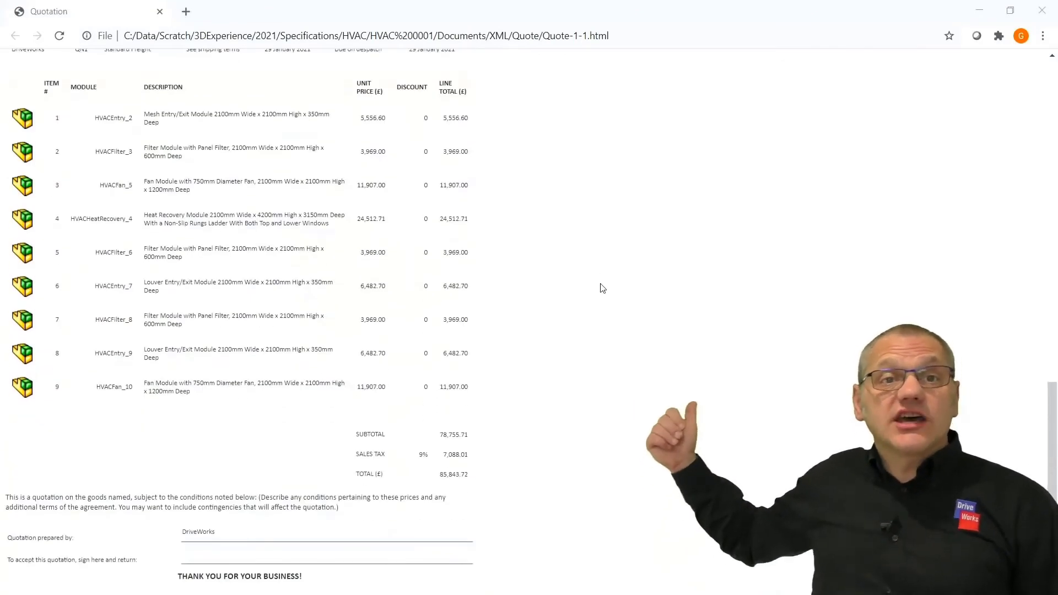
scroll(600, 288, "down", 1)
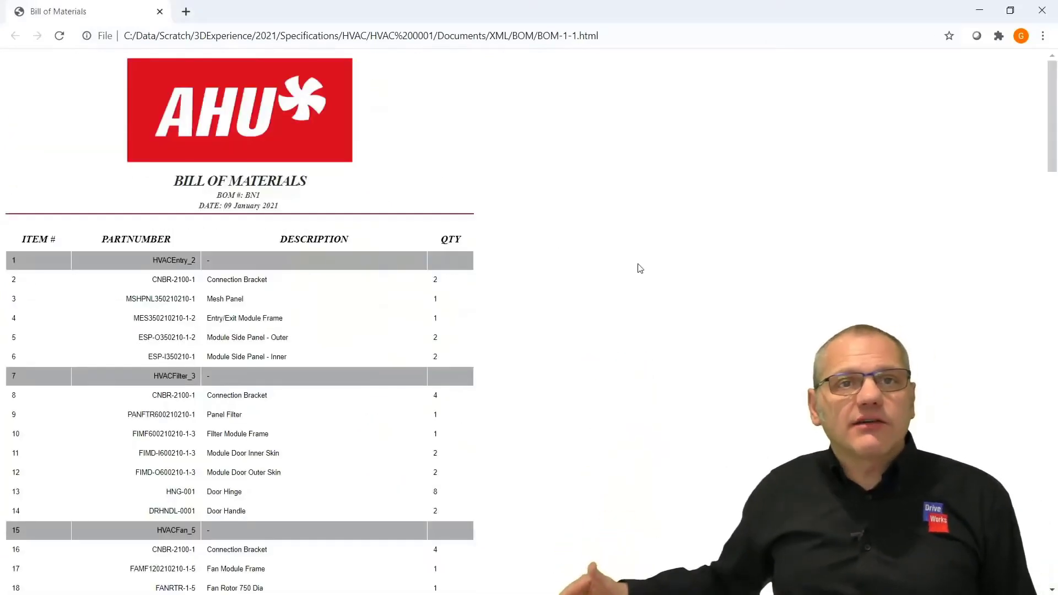
Scroll the BOM-1-1.html page down to its final row, item 118
scroll(636, 269, "down", 8)
scroll(632, 269, "down", 14)
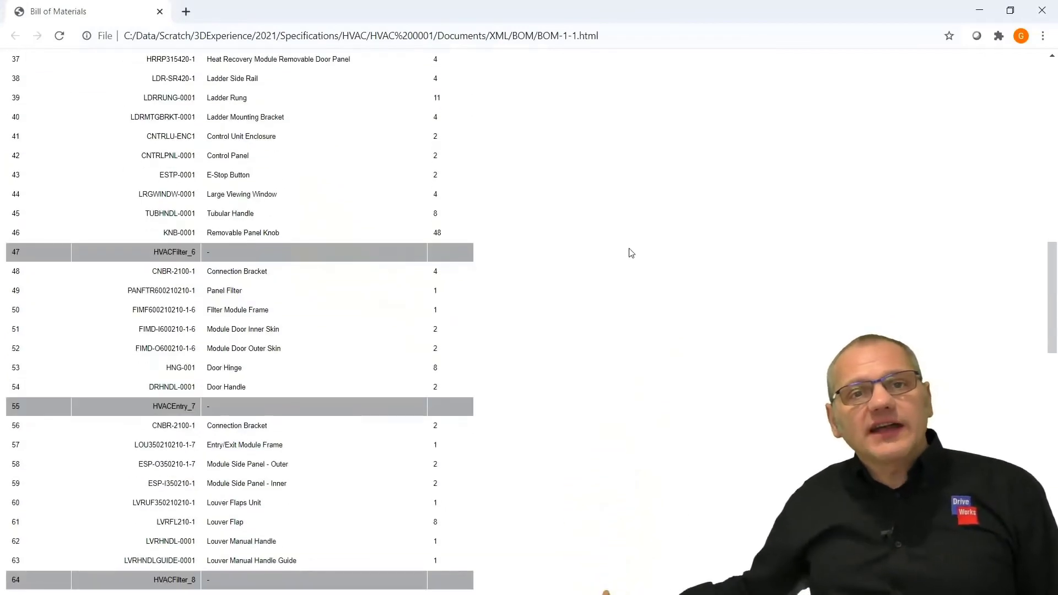
scroll(631, 251, "down", 12)
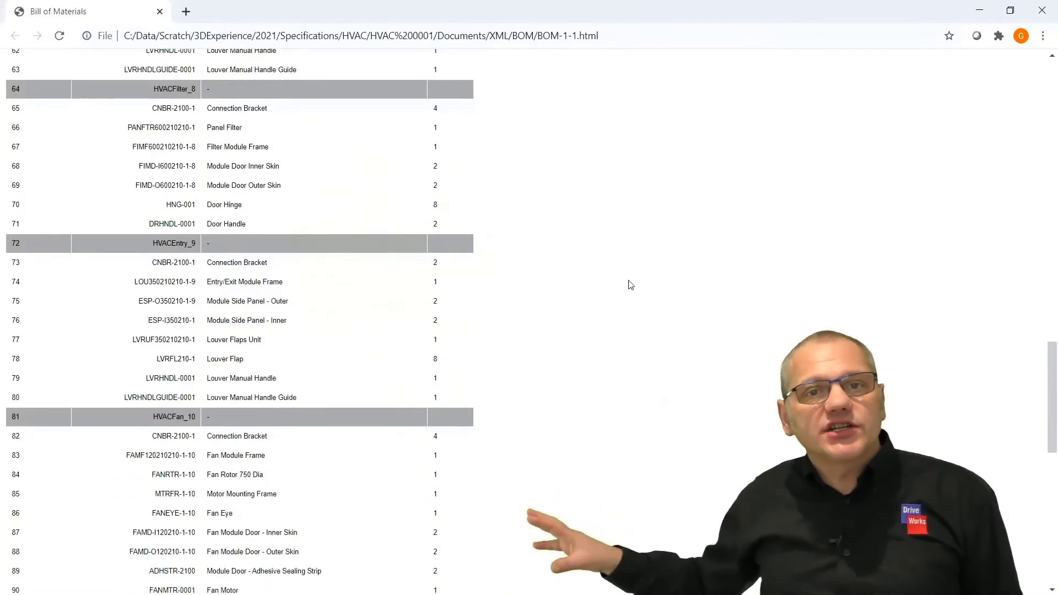
scroll(631, 270, "down", 2)
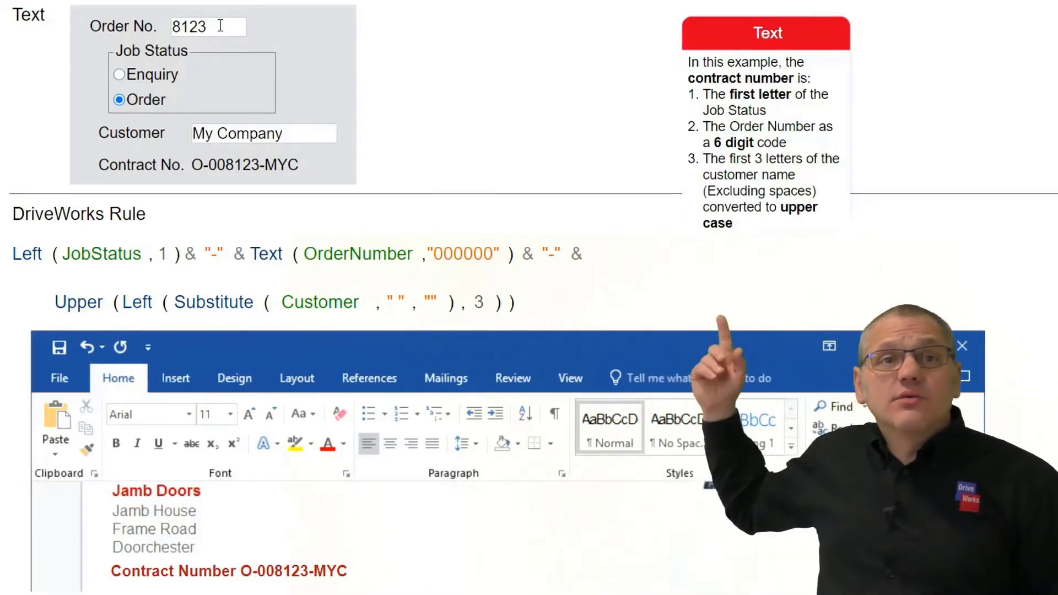
Change the order number to 4345, job status to Enquiry, and customer to DriveWorks
left_click_drag(217, 26, 142, 27)
type("4345")
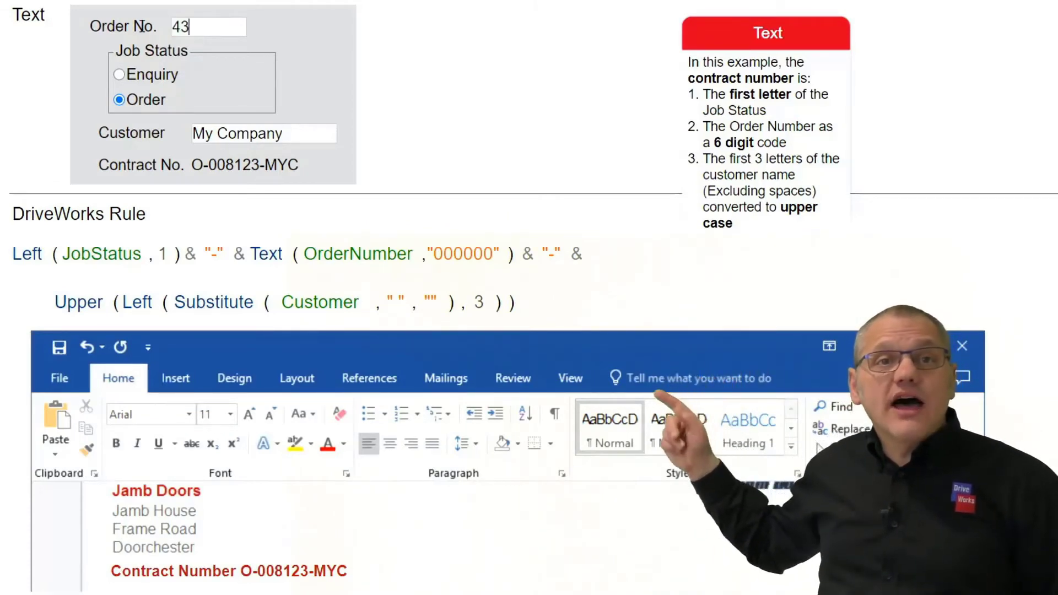
left_click(119, 75)
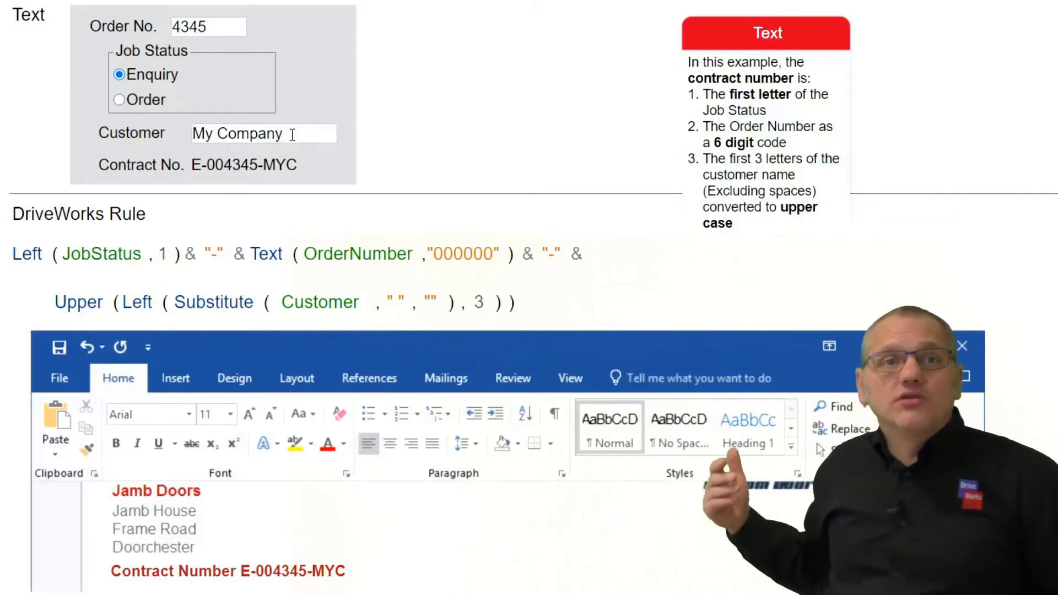
left_click_drag(294, 132, 175, 137)
type("DriveW")
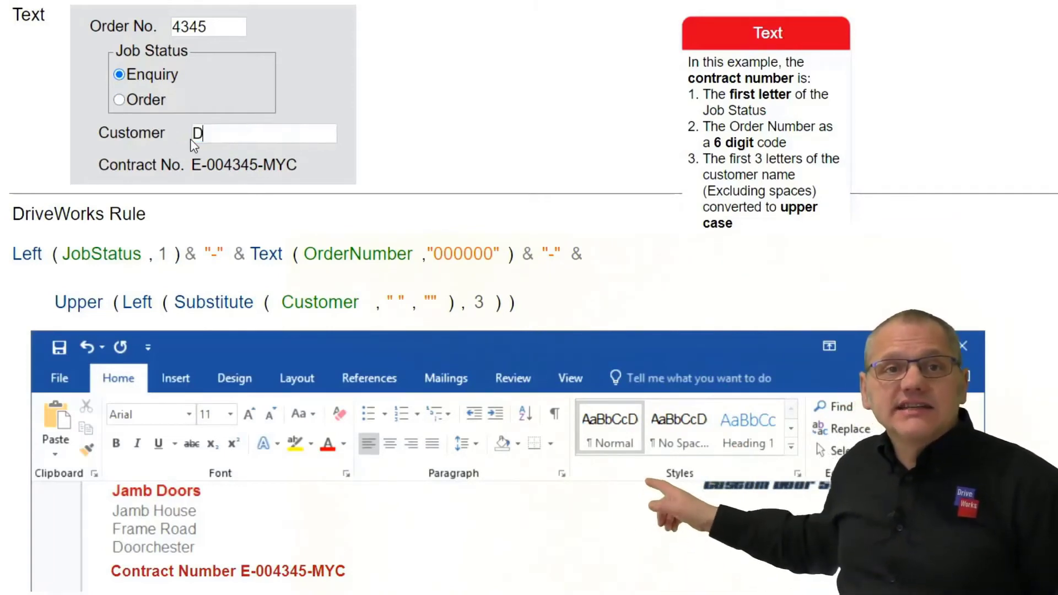
type("orks")
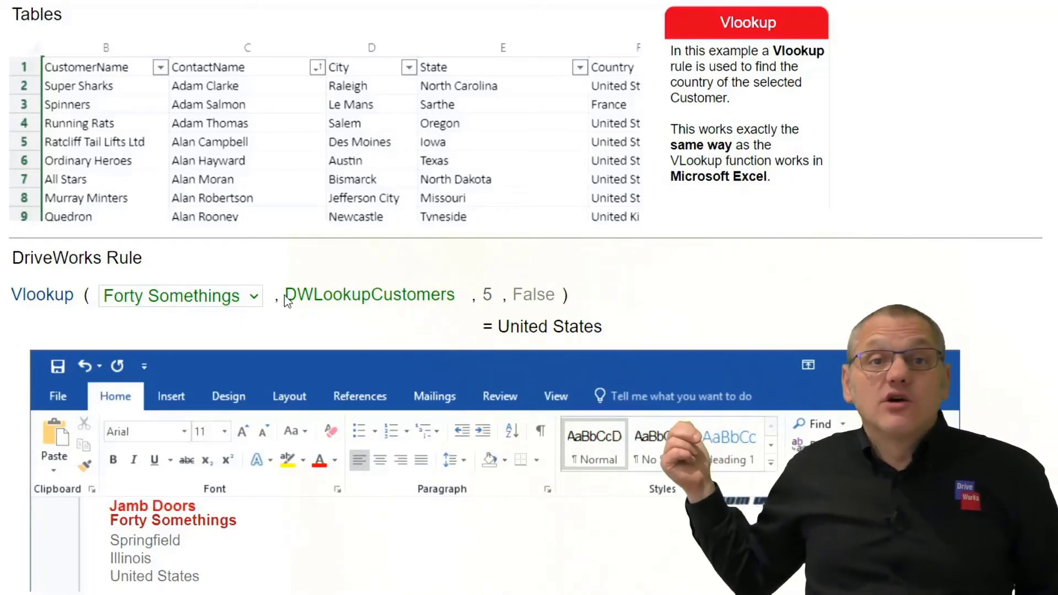
Look up Dynamo Dynamics, then Crawlers, in the customer combo box
left_click(226, 297)
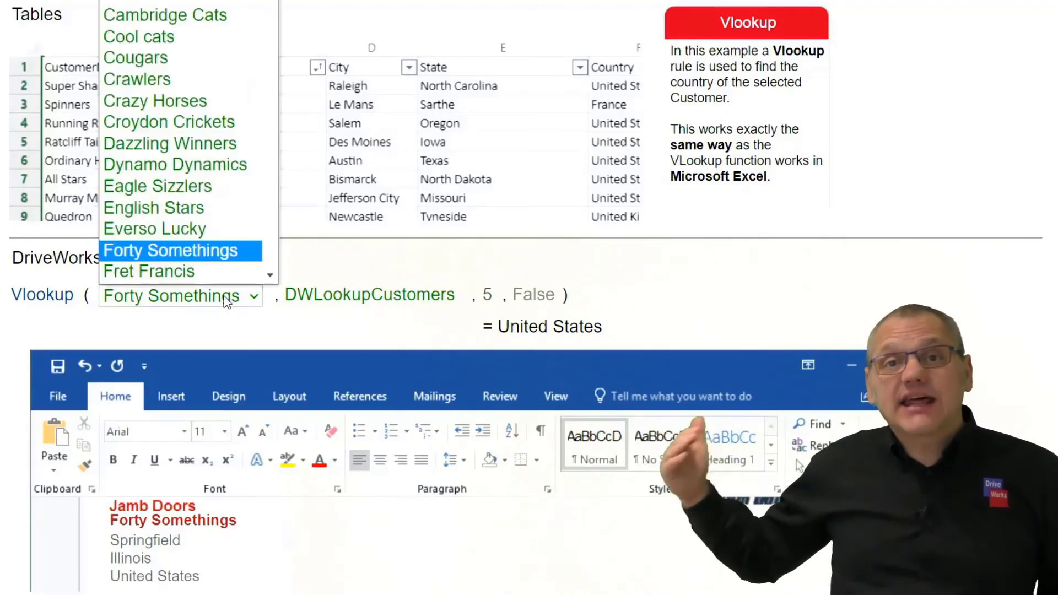
key("Up")
key("Up")
key("Up")
key("Up")
key("Return")
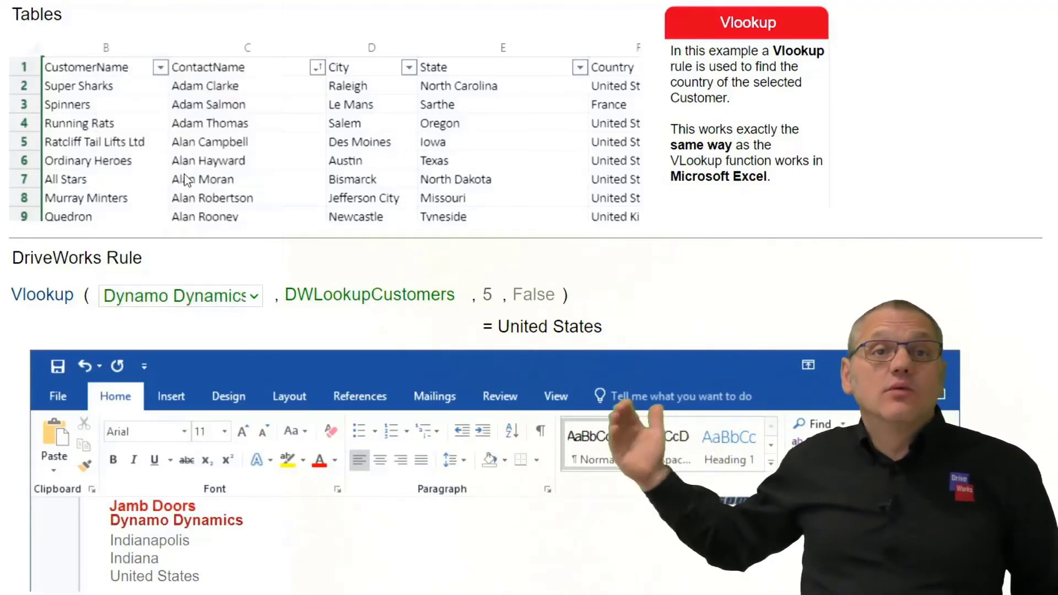
left_click(223, 301)
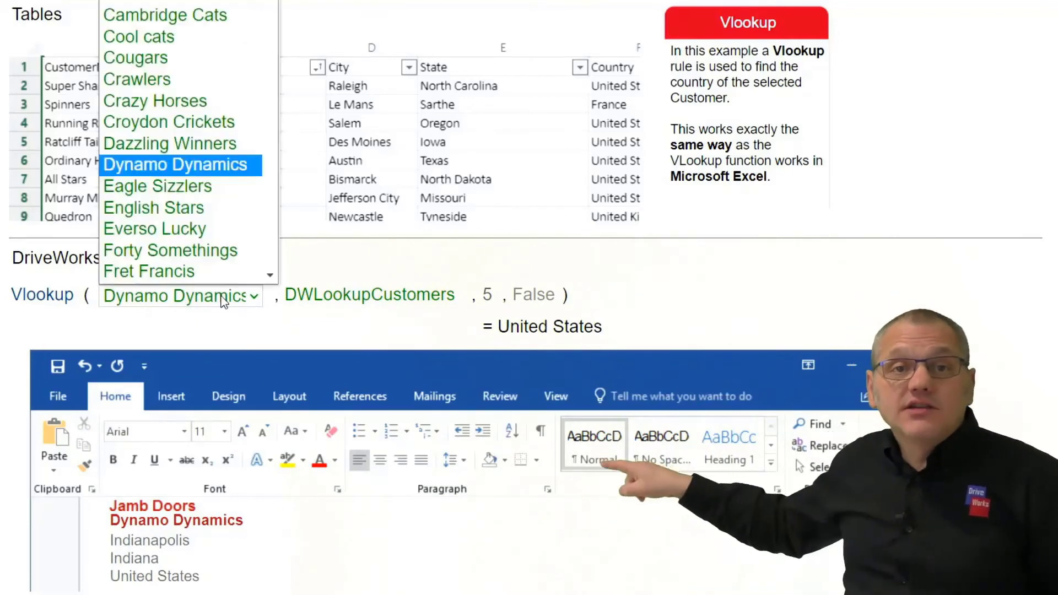
left_click(202, 87)
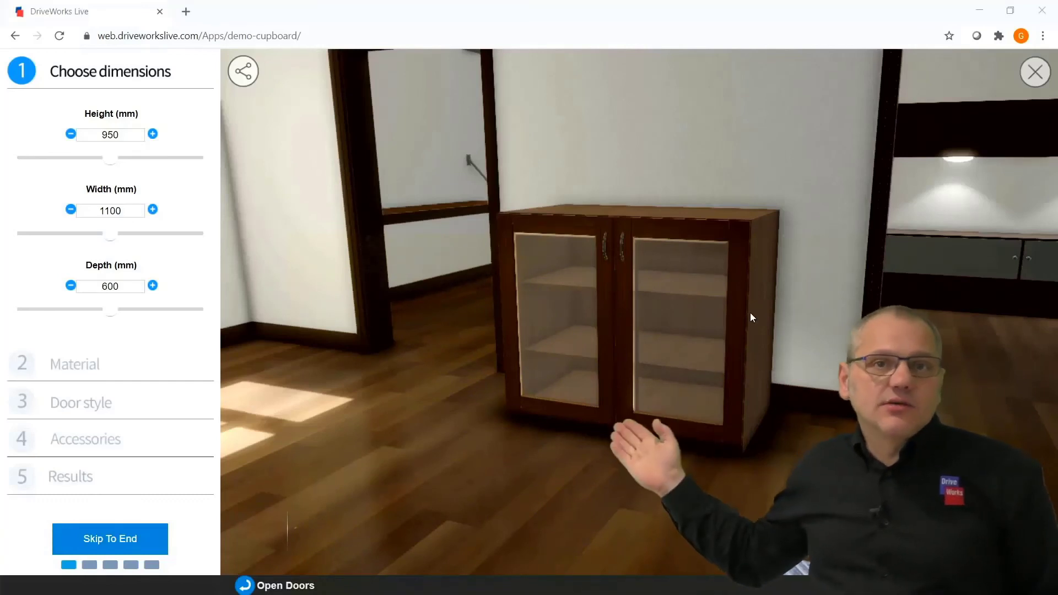
Resize the cupboard to 1142 mm high, 960 mm wide and 400 mm deep, then swing its glass doors open and shut
left_click_drag(749, 313, 581, 305)
left_click(140, 160)
left_click(83, 237)
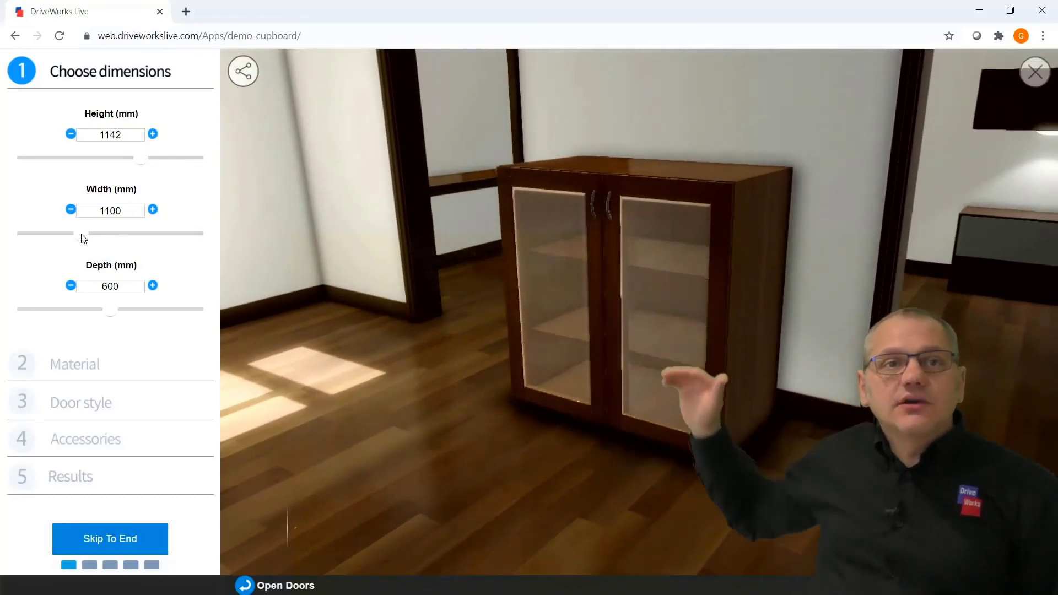
left_click(166, 316)
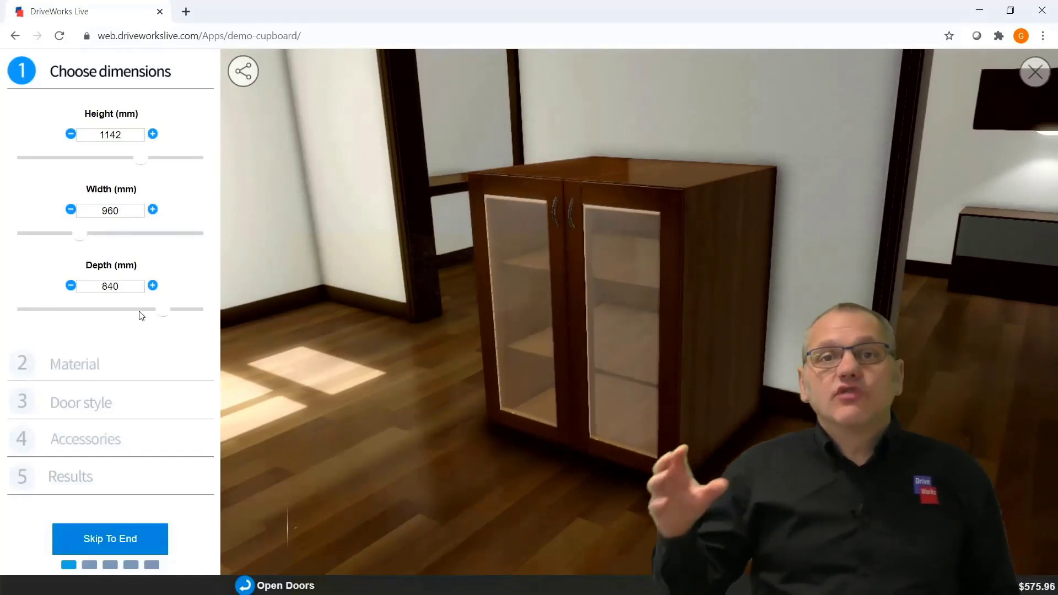
left_click(105, 315)
left_click(65, 310)
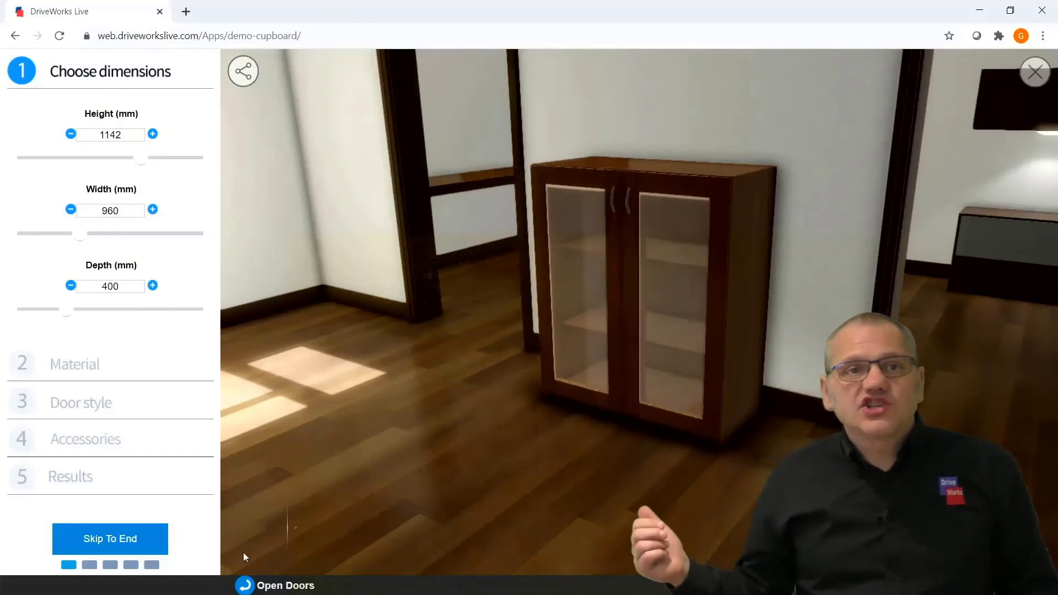
left_click(244, 587)
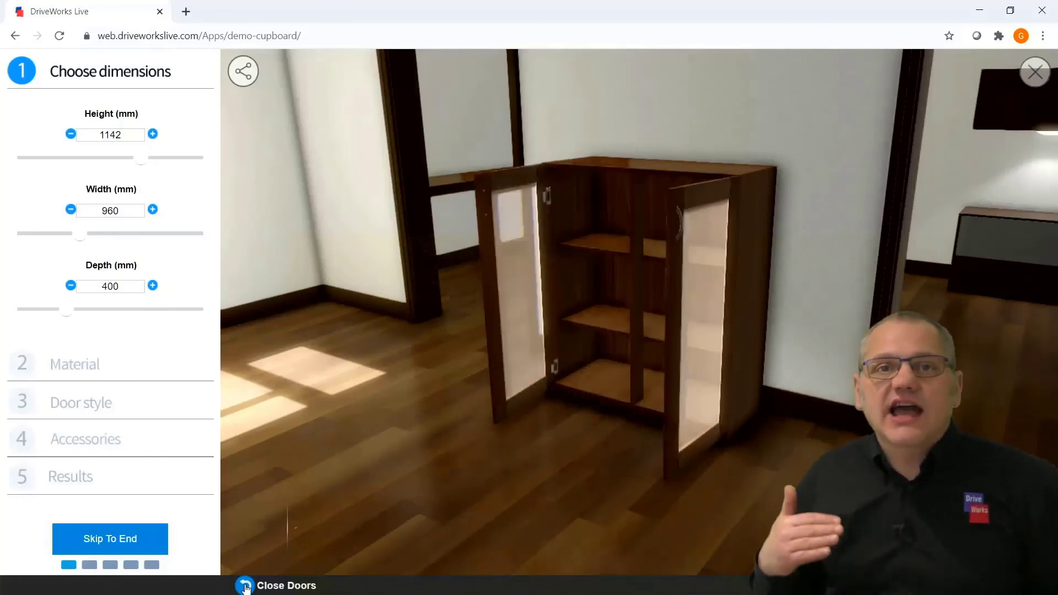
left_click(244, 587)
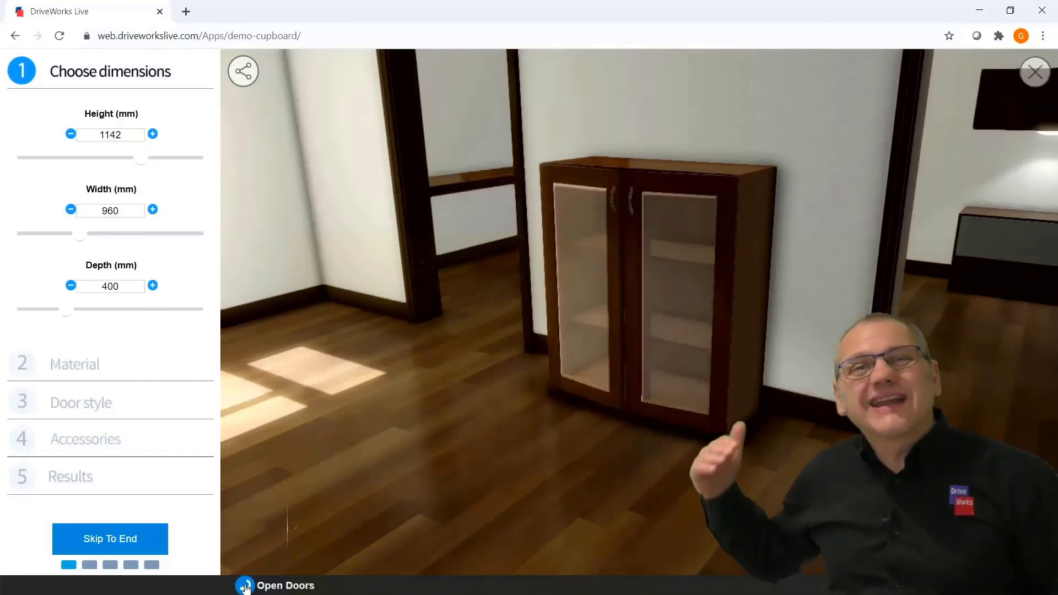